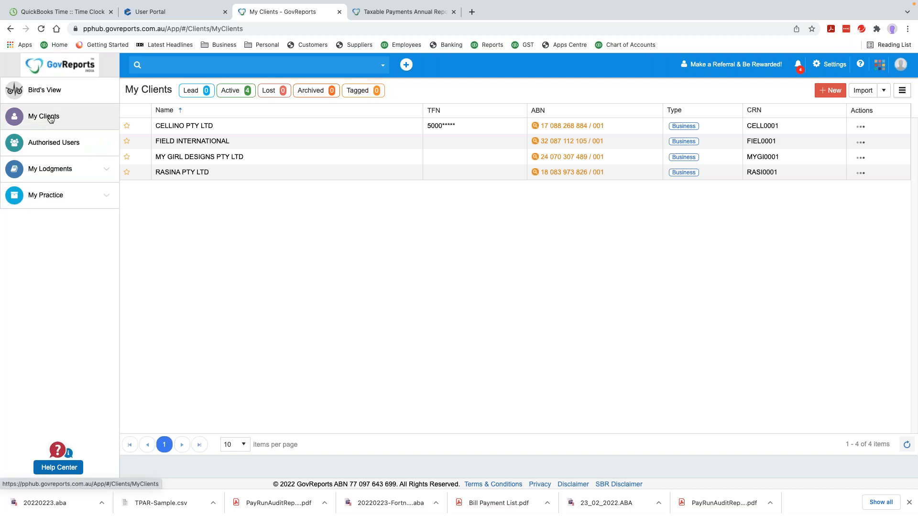
Open CELLINO PTY LTD's record, review its Lodged, Access Permission and ATO Accounts tabs, and list its forms
{"action": "left_click", "coordinate": [49, 91]}
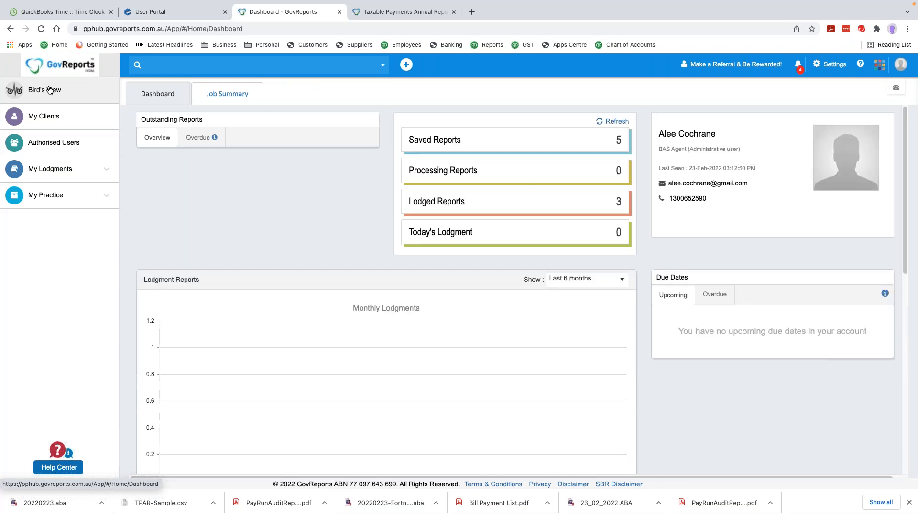
{"action": "left_click", "coordinate": [55, 116]}
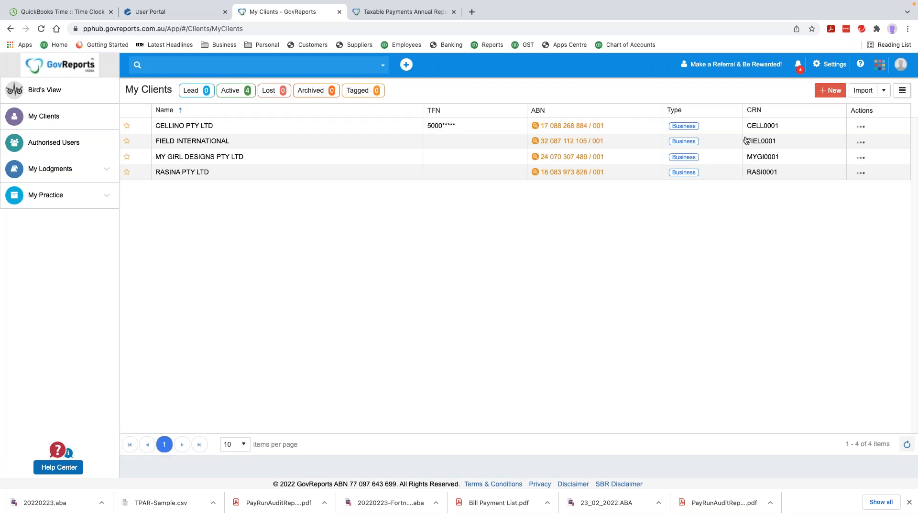
{"action": "left_click", "coordinate": [861, 127]}
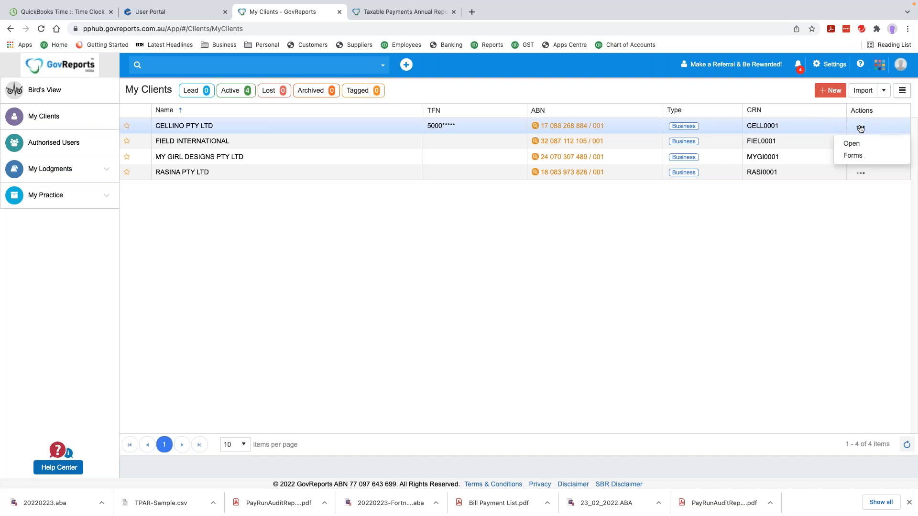
{"action": "left_click", "coordinate": [853, 145]}
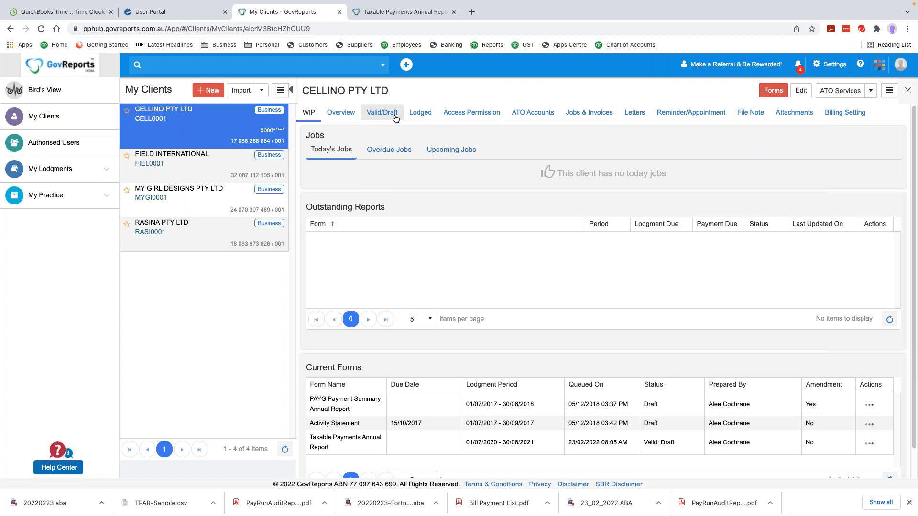
{"action": "left_click", "coordinate": [422, 113]}
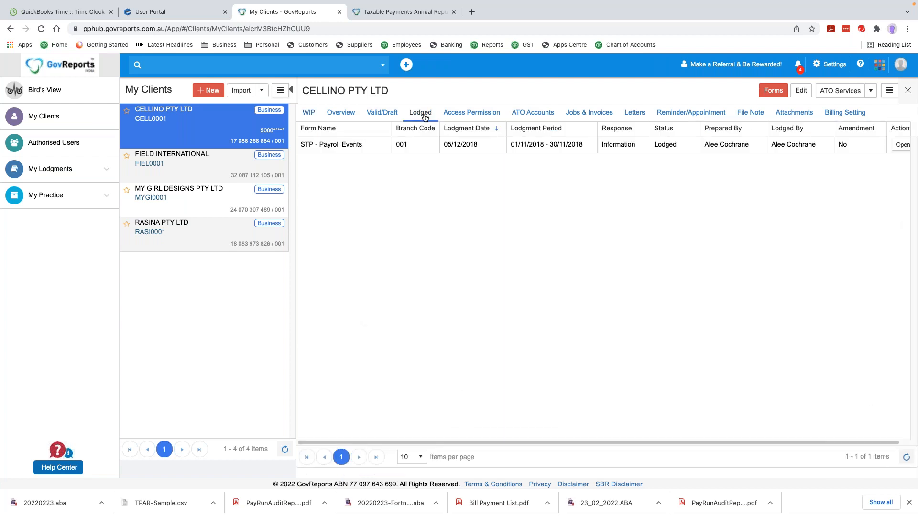
{"action": "left_click", "coordinate": [491, 113]}
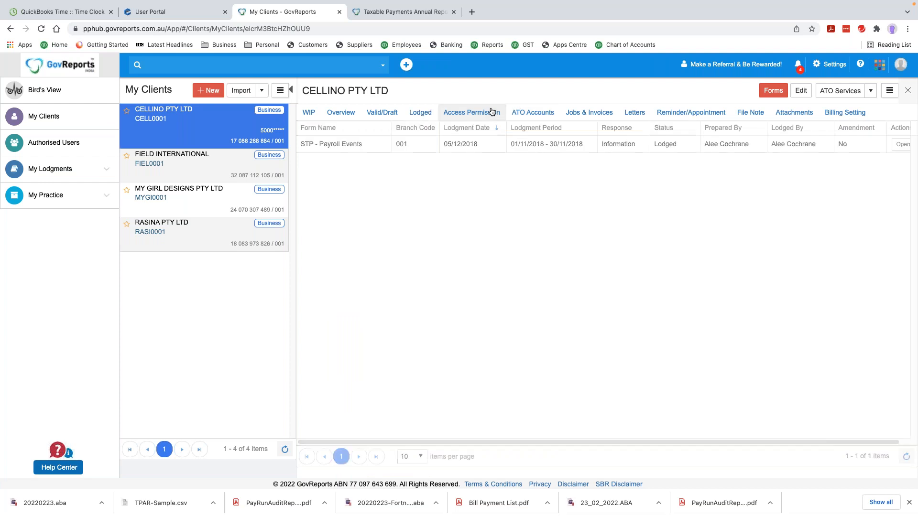
{"action": "left_click", "coordinate": [532, 112]}
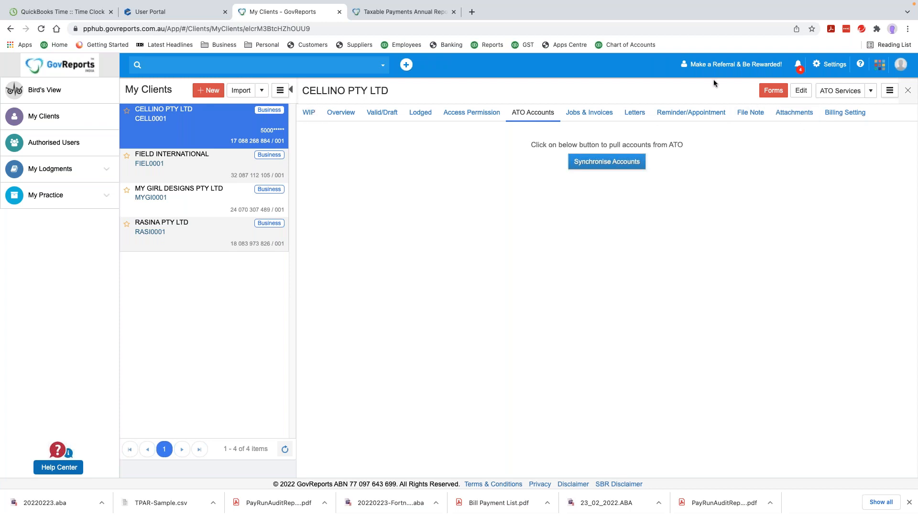
{"action": "left_click", "coordinate": [773, 91]}
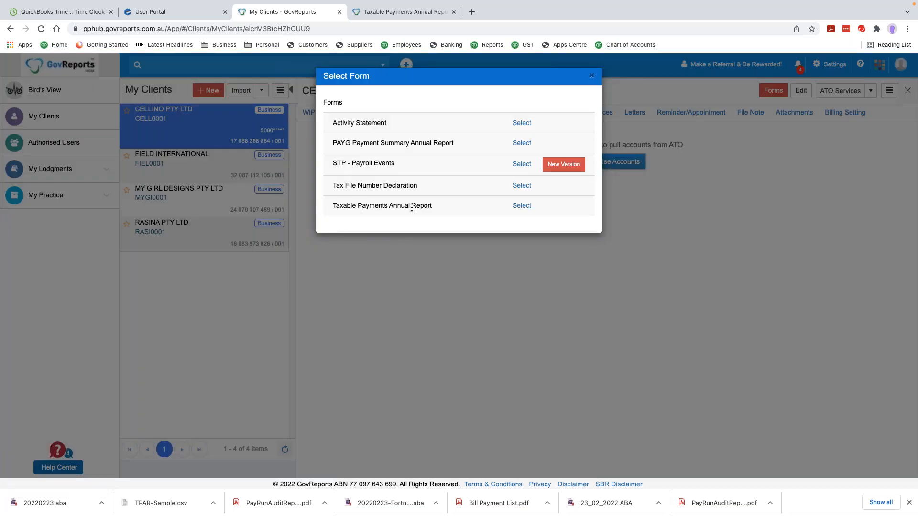
Choose Taxable Payments Annual Report from the Select Form list
{"action": "left_click", "coordinate": [522, 206]}
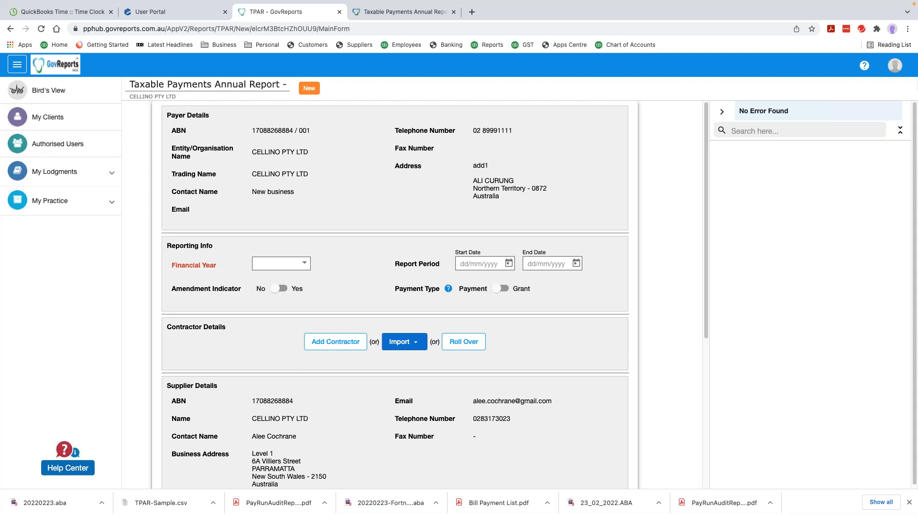
Choose financial year 2021, giving a report period of 01/07/2020 to 30/06/2021
{"action": "left_click", "coordinate": [254, 263]}
{"action": "left_click", "coordinate": [304, 265]}
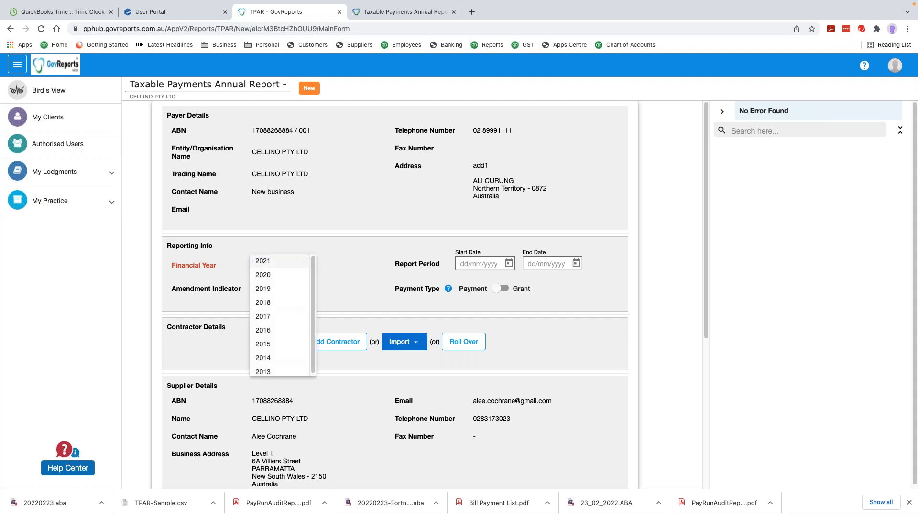
{"action": "left_click", "coordinate": [285, 263]}
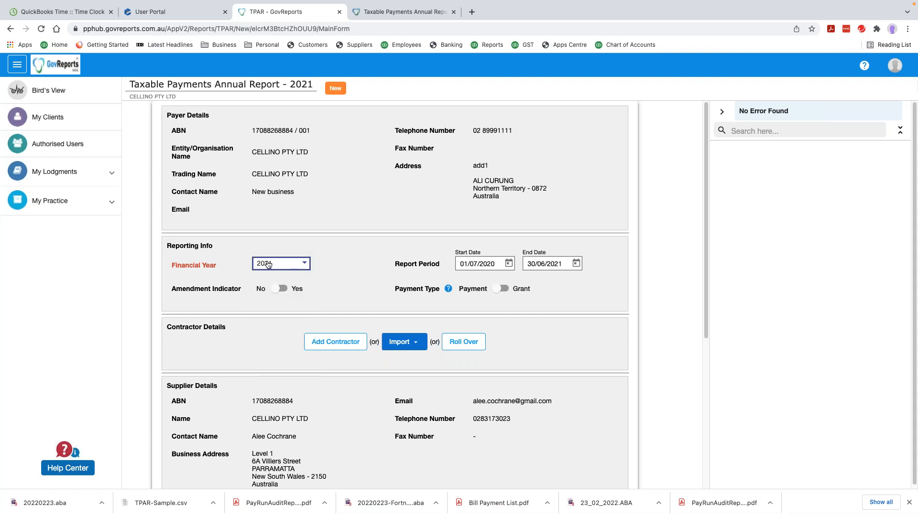
{"action": "left_click", "coordinate": [536, 264]}
Switch payment type to Grant and back to Payment, then start a new contractor entry
{"action": "scroll", "coordinate": [304, 346], "scroll_direction": "down", "scroll_amount": 1}
{"action": "scroll", "coordinate": [315, 310], "scroll_direction": "down", "scroll_amount": 2}
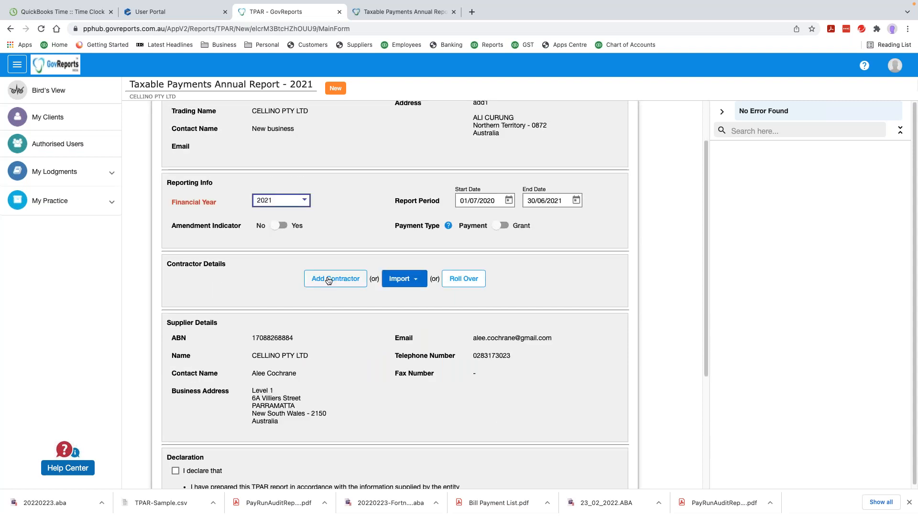
{"action": "mouse_move", "coordinate": [442, 228]}
{"action": "left_click", "coordinate": [497, 226]}
{"action": "left_click", "coordinate": [505, 227]}
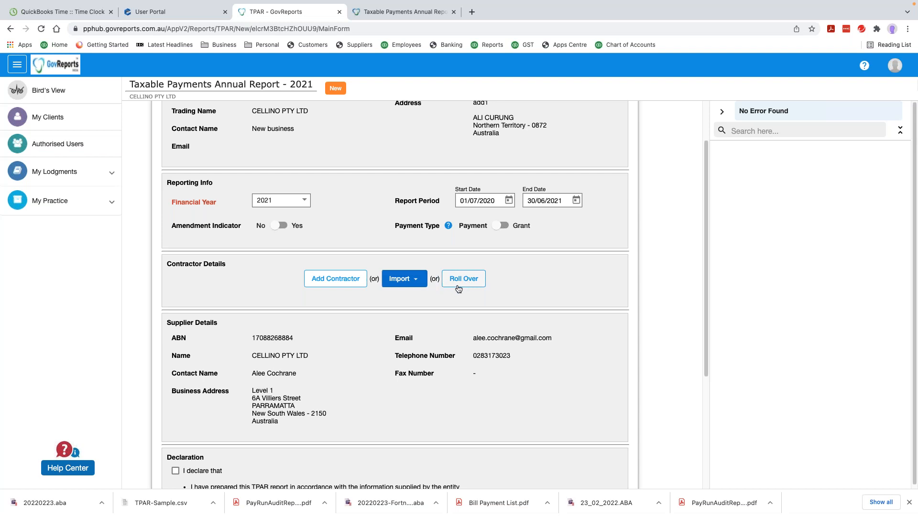
{"action": "left_click", "coordinate": [333, 282]}
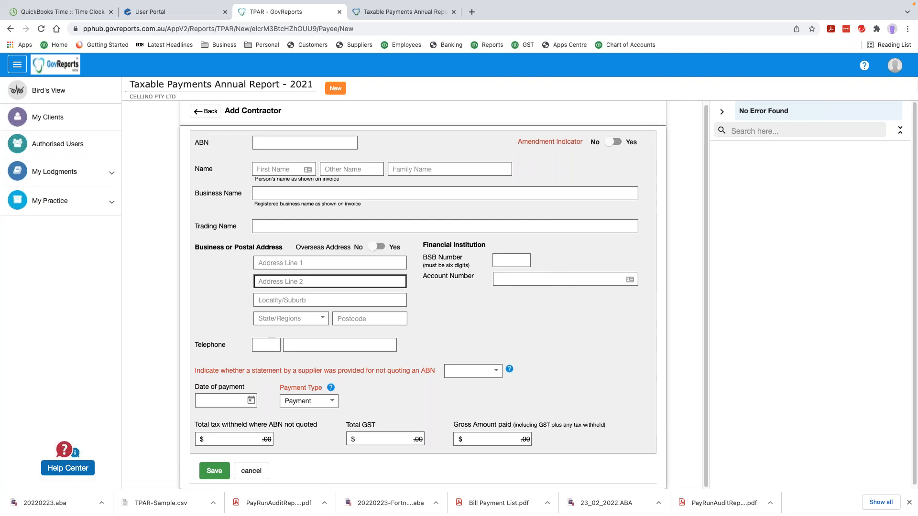
Fill in the contractor's saved ABN, first and family name, and business name Jason's Renovations
{"action": "left_click", "coordinate": [264, 142]}
{"action": "left_click", "coordinate": [284, 161]}
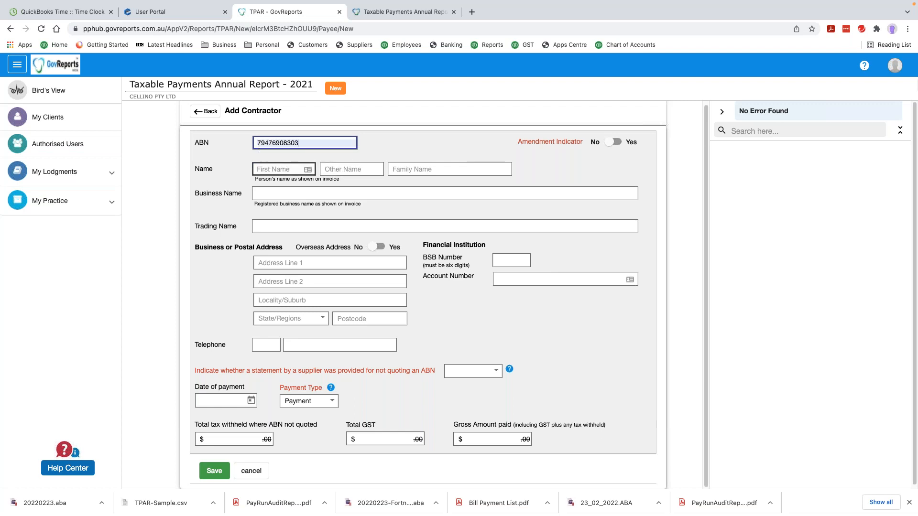
{"action": "left_click", "coordinate": [278, 170]}
{"action": "type", "text": "Jason"}
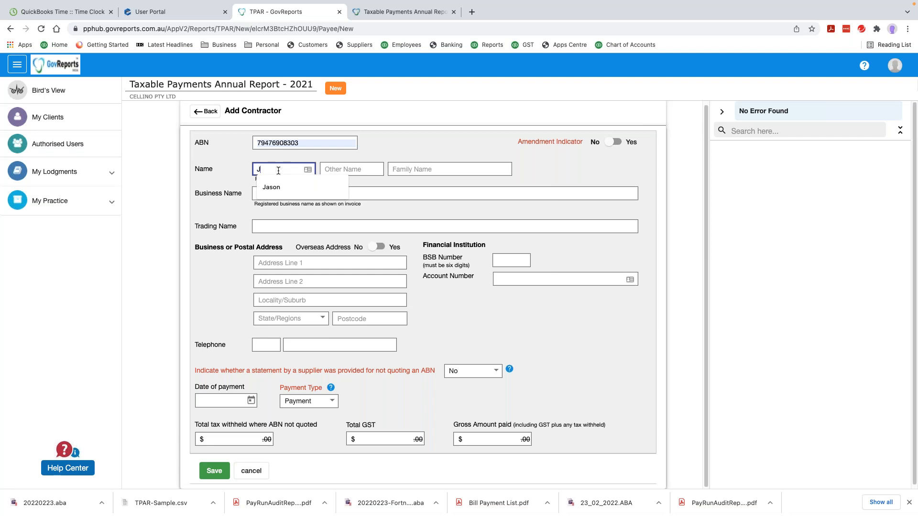
{"action": "key", "text": "Tab"}
{"action": "key", "text": "Tab"}
{"action": "type", "text": "Bour"}
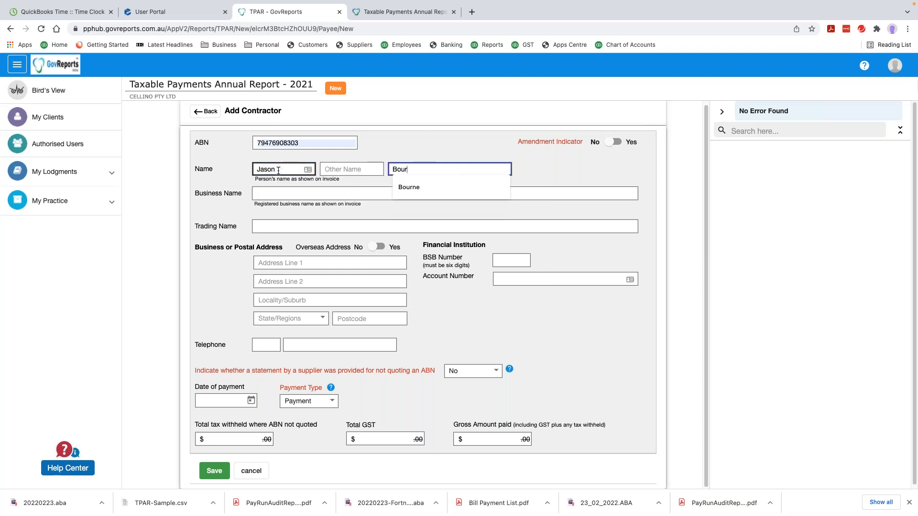
{"action": "type", "text": "ne"}
{"action": "left_click", "coordinate": [276, 192]}
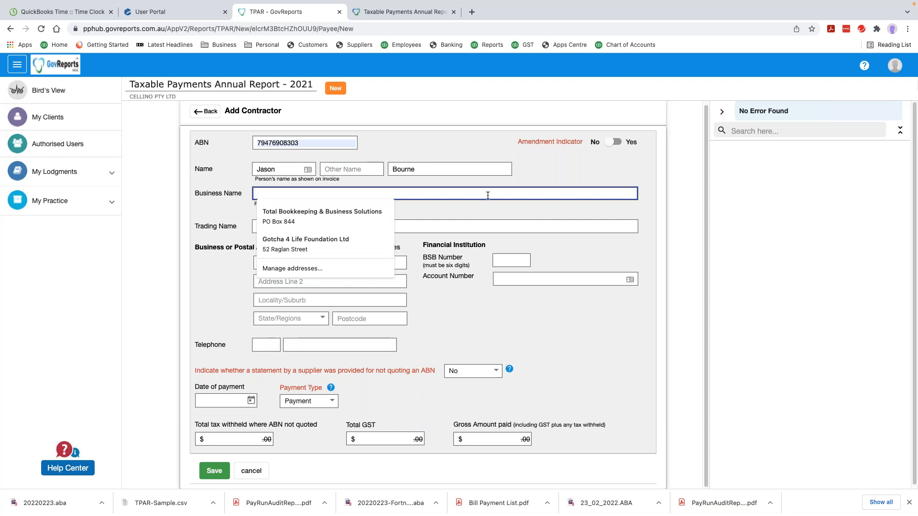
{"action": "type", "text": "Jason's Renovations"}
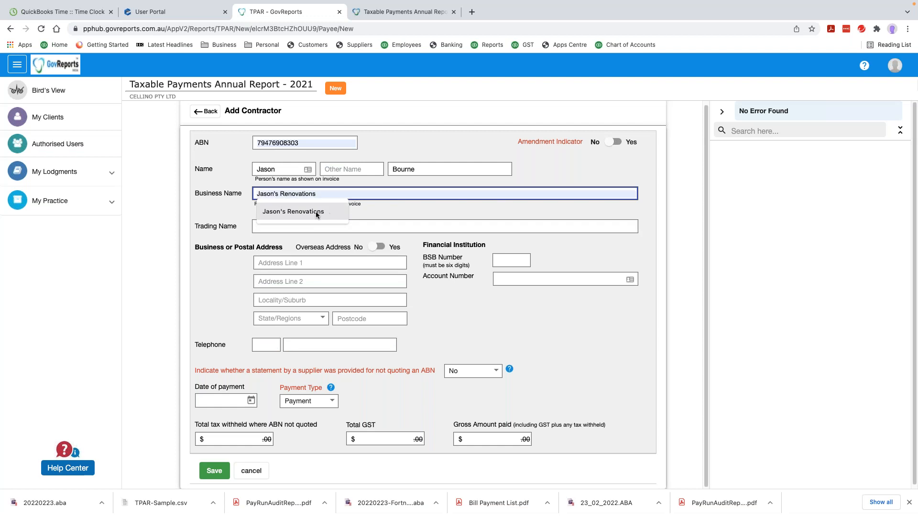
{"action": "left_click", "coordinate": [315, 211]}
{"action": "left_click", "coordinate": [328, 225]}
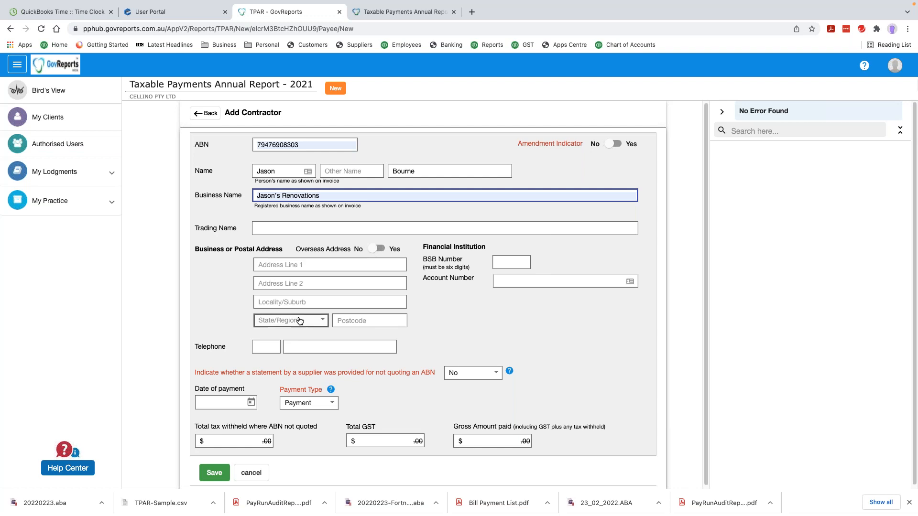
Enter the contractor's street address and suburb, then pick the suburb suggestion that fills state and postcode
{"action": "left_click", "coordinate": [296, 264]}
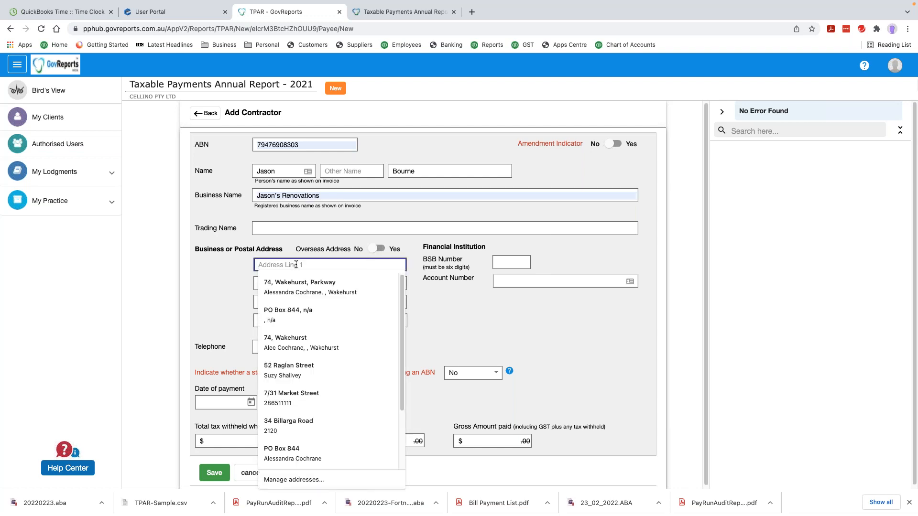
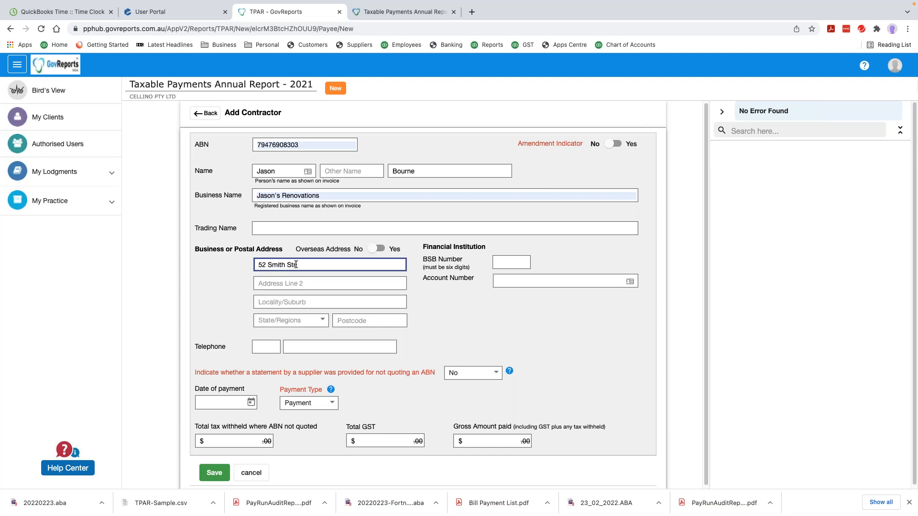
{"action": "key", "text": "Tab"}
{"action": "key", "text": "Tab"}
{"action": "key", "text": "n"}
{"action": "key", "text": "Tab"}
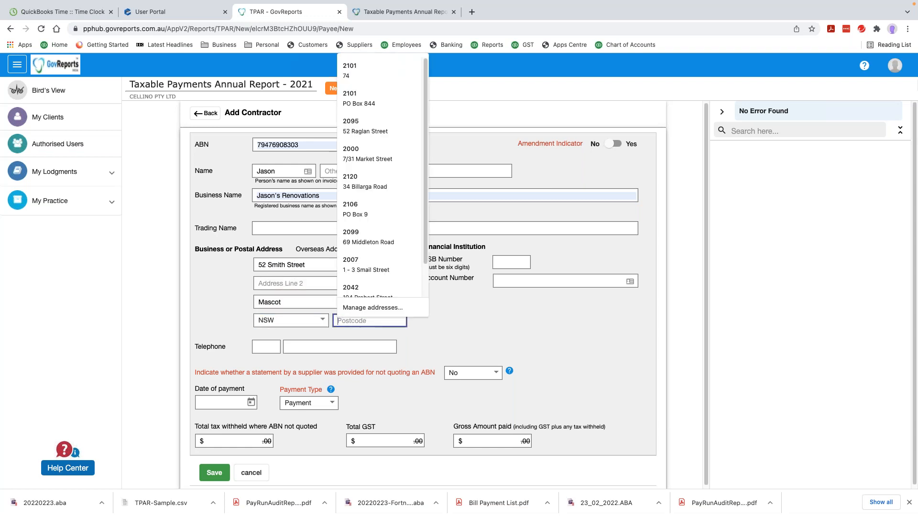
{"action": "left_click", "coordinate": [288, 301]}
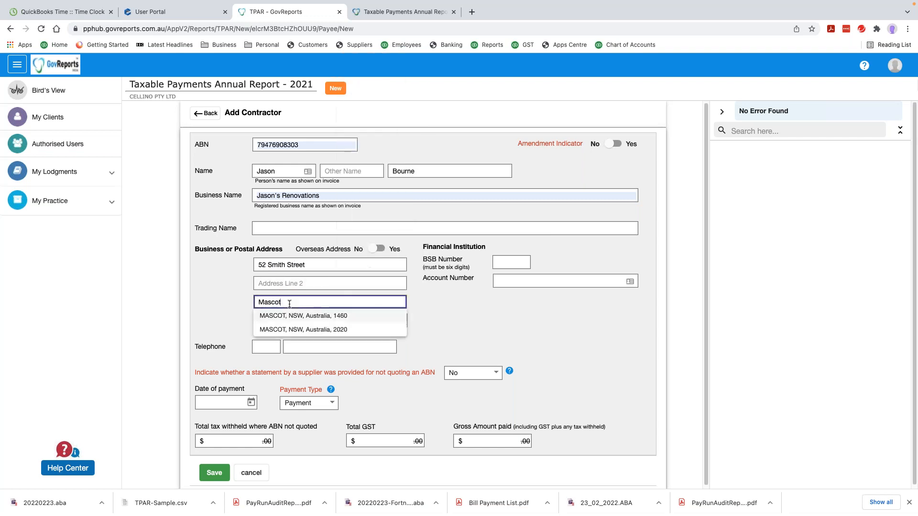
{"action": "left_click", "coordinate": [330, 329]}
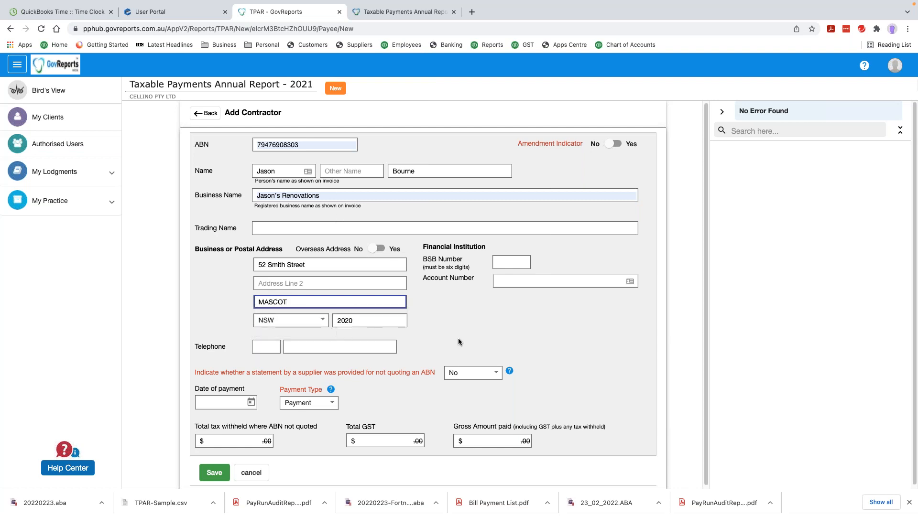
Fill in the contractor's saved BSB and bank account number
{"action": "left_click", "coordinate": [505, 264]}
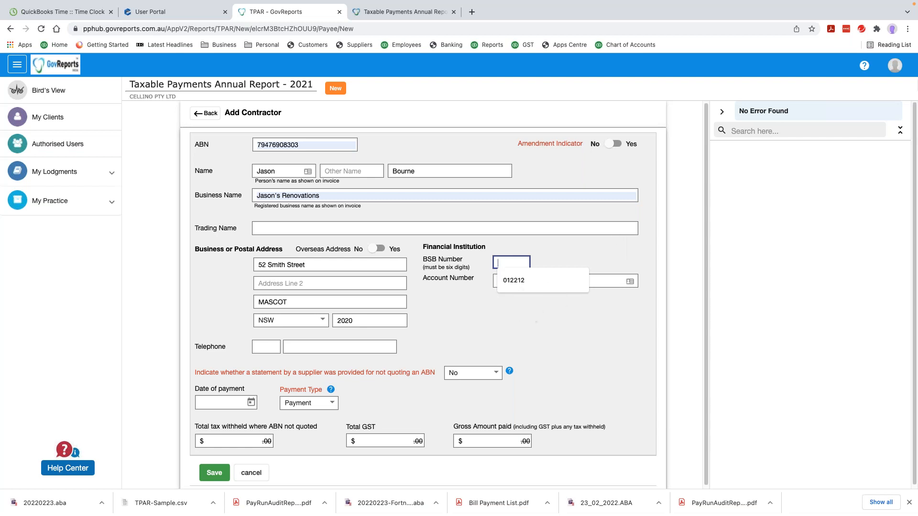
{"action": "left_click", "coordinate": [524, 281]}
{"action": "left_click", "coordinate": [519, 282]}
{"action": "left_click", "coordinate": [515, 296]}
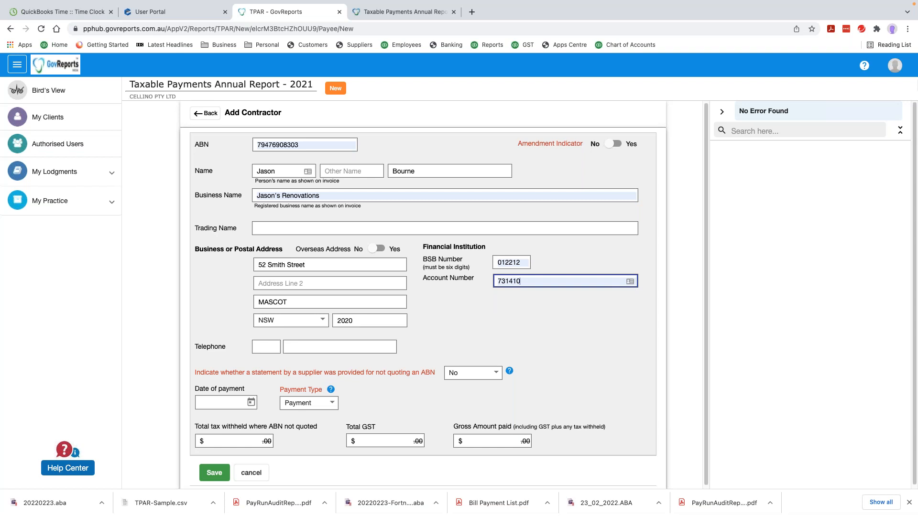
Enter the contractor's telephone number under the 02 area code
{"action": "left_click", "coordinate": [276, 344]}
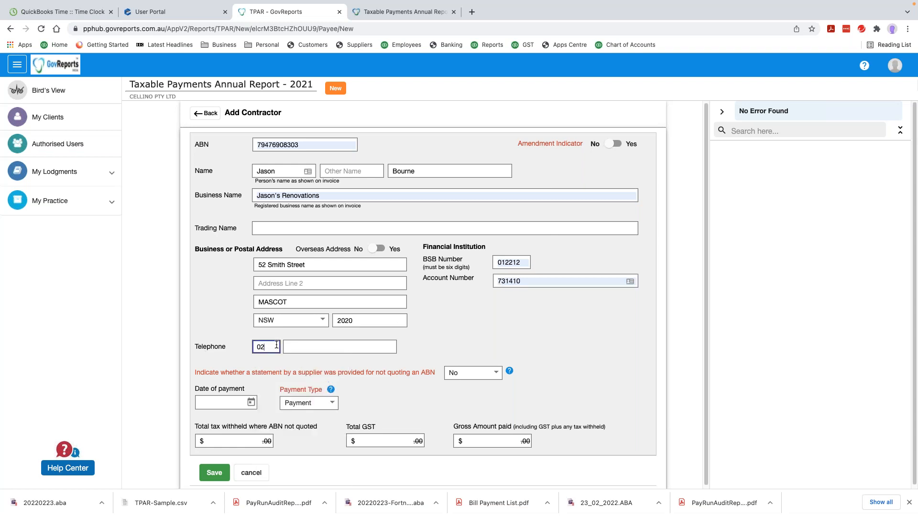
{"action": "key", "text": "Tab"}
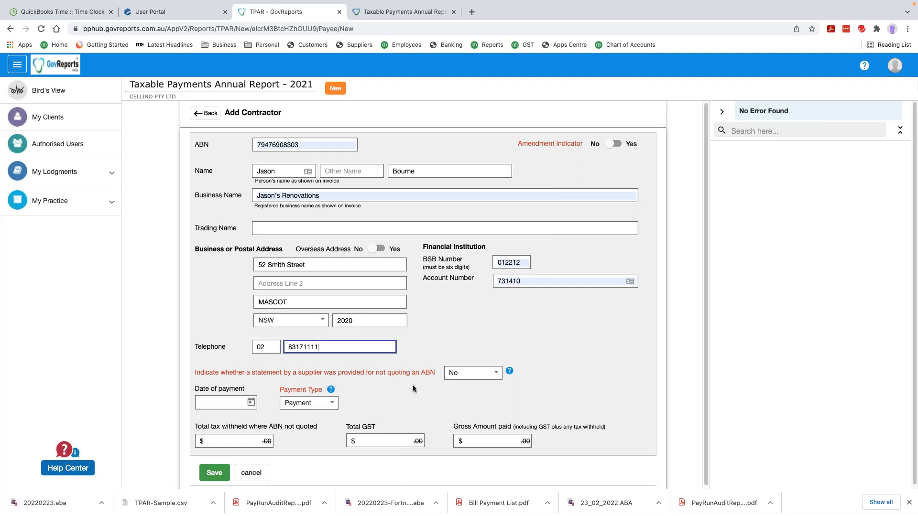
{"action": "left_click", "coordinate": [497, 374]}
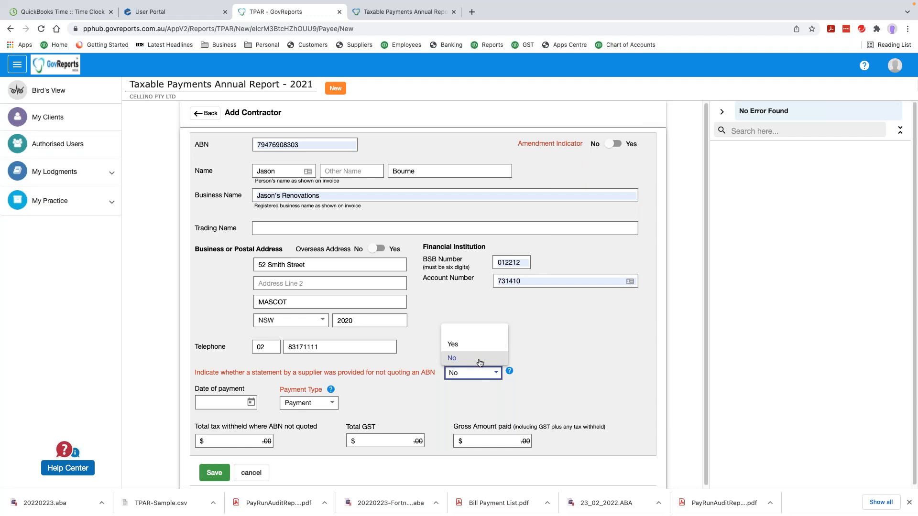
{"action": "left_click", "coordinate": [484, 363]}
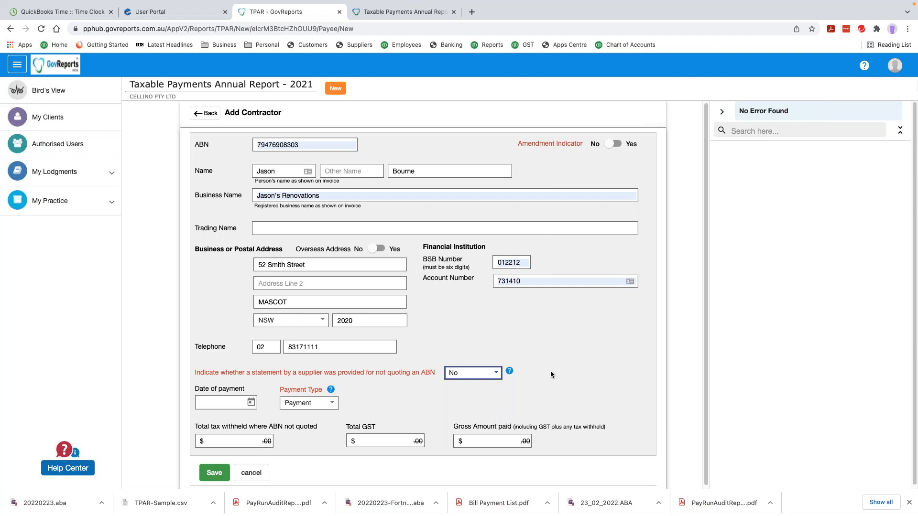
Enter 30/06/2021 as the contractor's date of payment
{"action": "mouse_move", "coordinate": [511, 370]}
{"action": "left_click", "coordinate": [224, 401]}
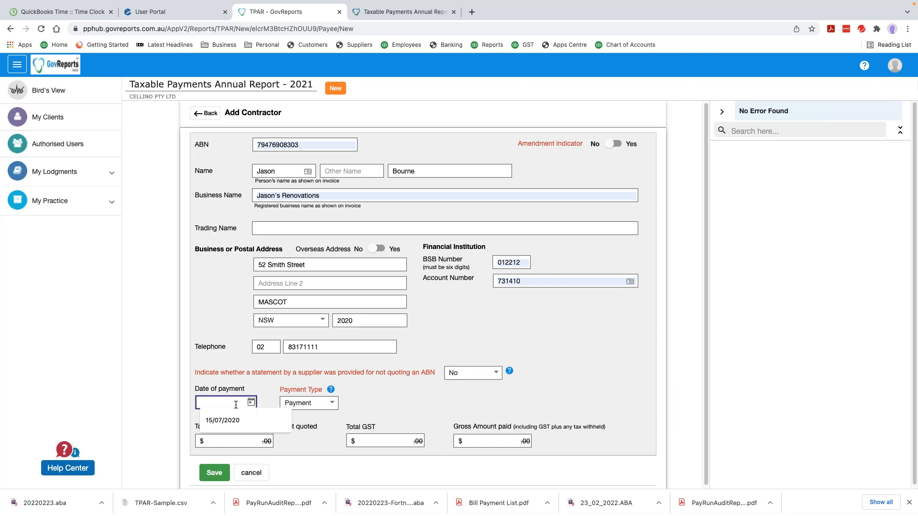
{"action": "type", "text": "30/"}
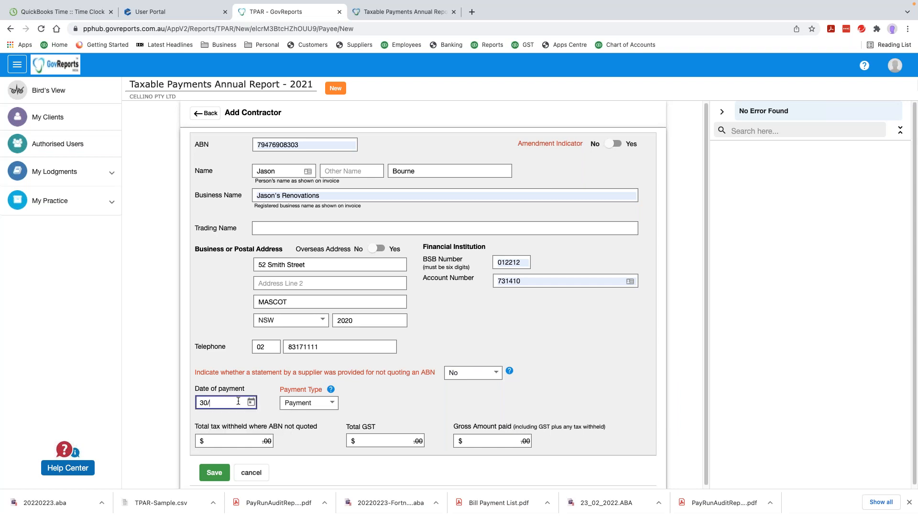
{"action": "type", "text": "06/2021"}
{"action": "left_click", "coordinate": [328, 403]}
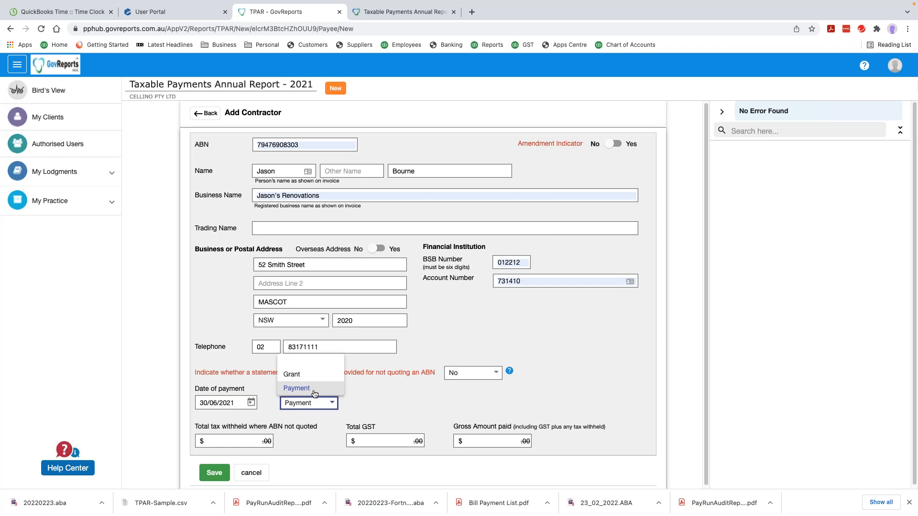
Keep payment type Payment, set Total GST to 100.00 and Gross Amount paid to 1,100.00
{"action": "left_click", "coordinate": [306, 388]}
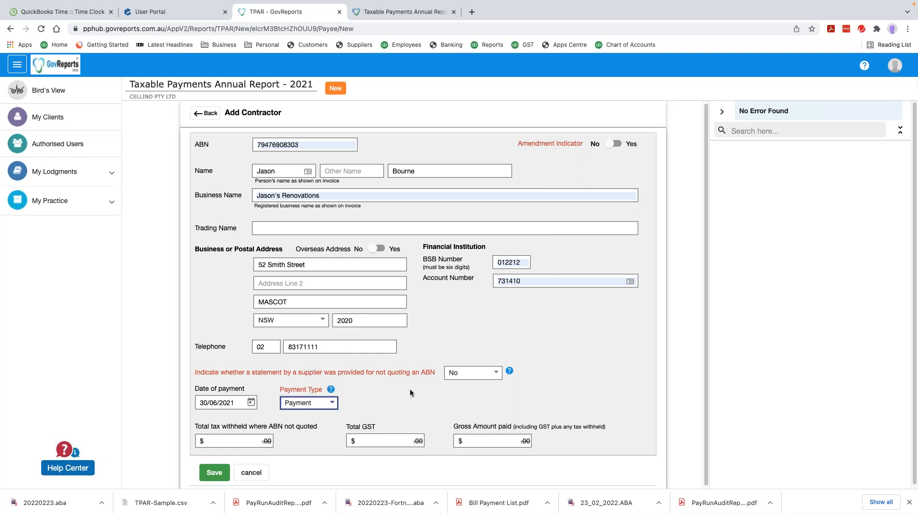
{"action": "left_click", "coordinate": [240, 440]}
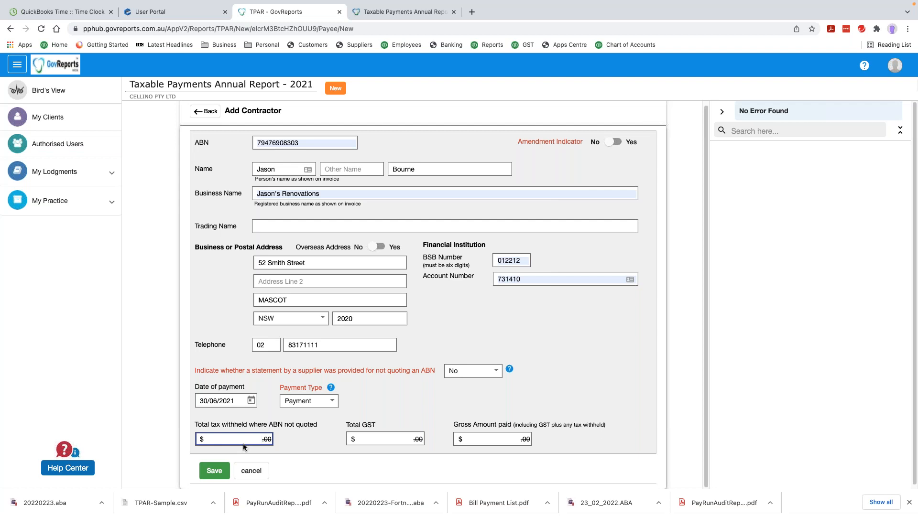
{"action": "left_click", "coordinate": [397, 439]}
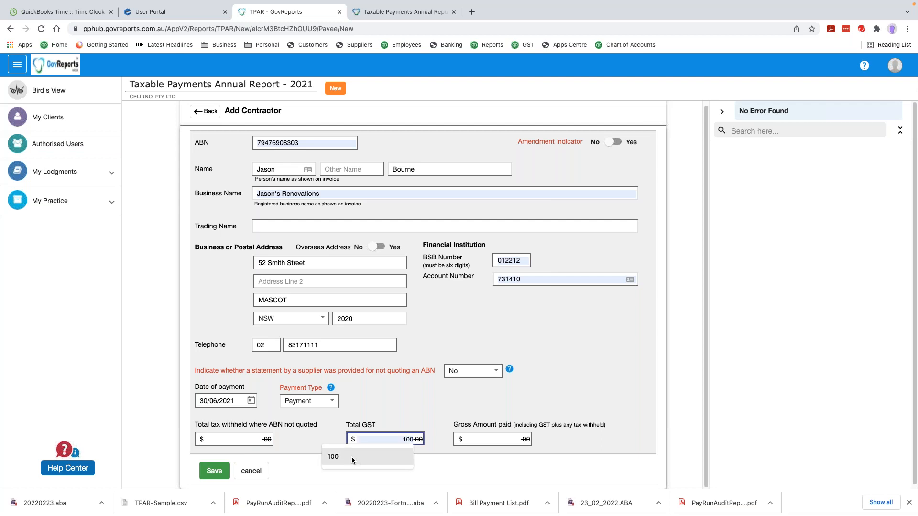
{"action": "left_click", "coordinate": [352, 457]}
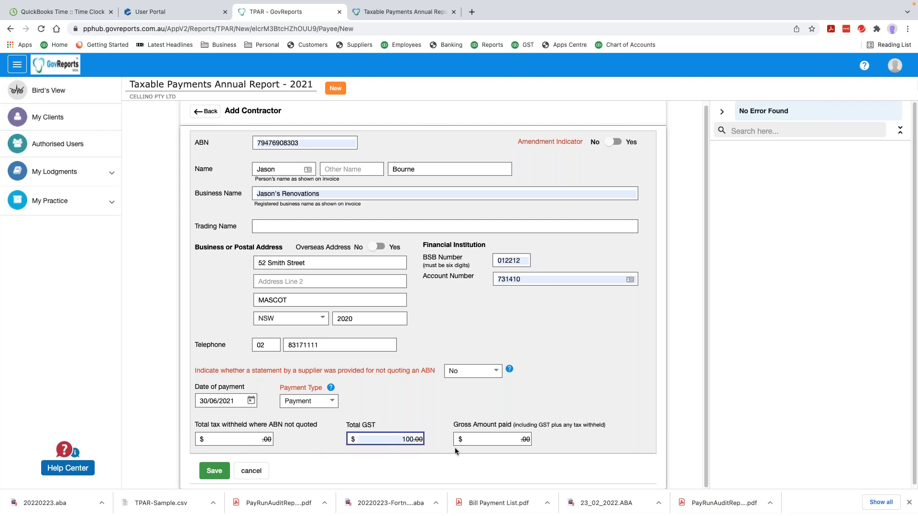
{"action": "left_click", "coordinate": [495, 438]}
{"action": "left_click", "coordinate": [496, 438]}
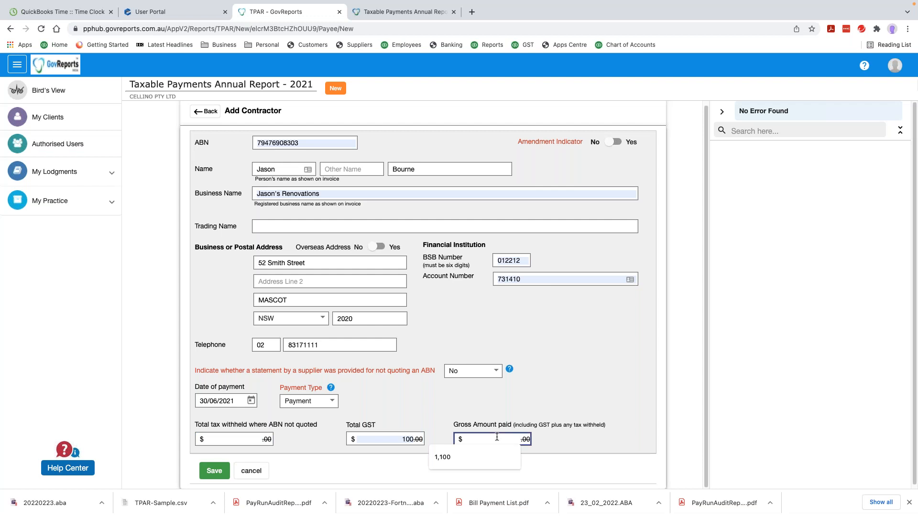
{"action": "type", "text": "11"}
{"action": "key", "text": "Tab"}
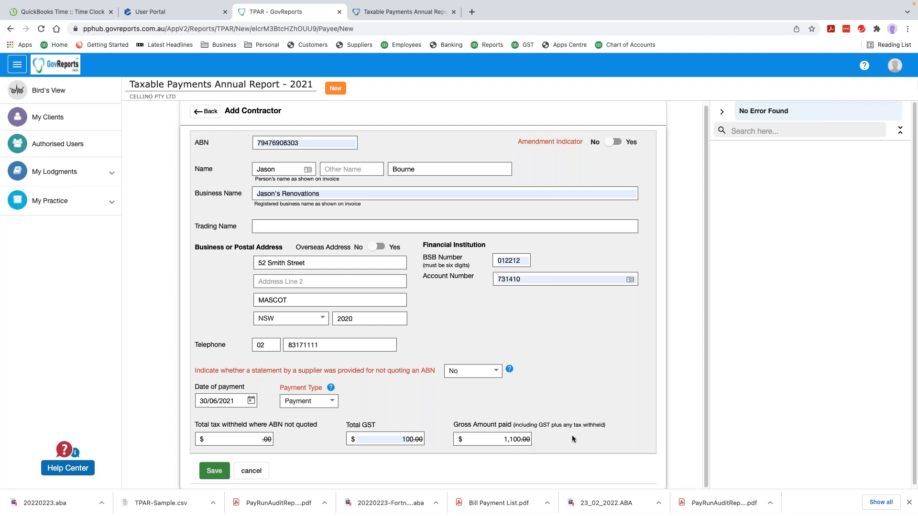
{"action": "left_click", "coordinate": [492, 371]}
{"action": "left_click", "coordinate": [575, 254]}
Save Jason's Renovations to the contractor list, skip adding another, and jump to the declaration error
{"action": "left_click", "coordinate": [221, 472]}
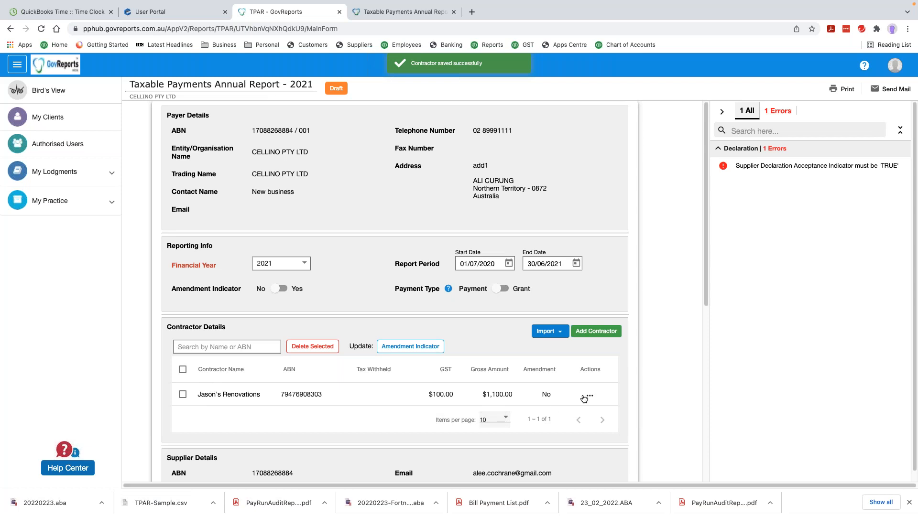
{"action": "left_click", "coordinate": [589, 339]}
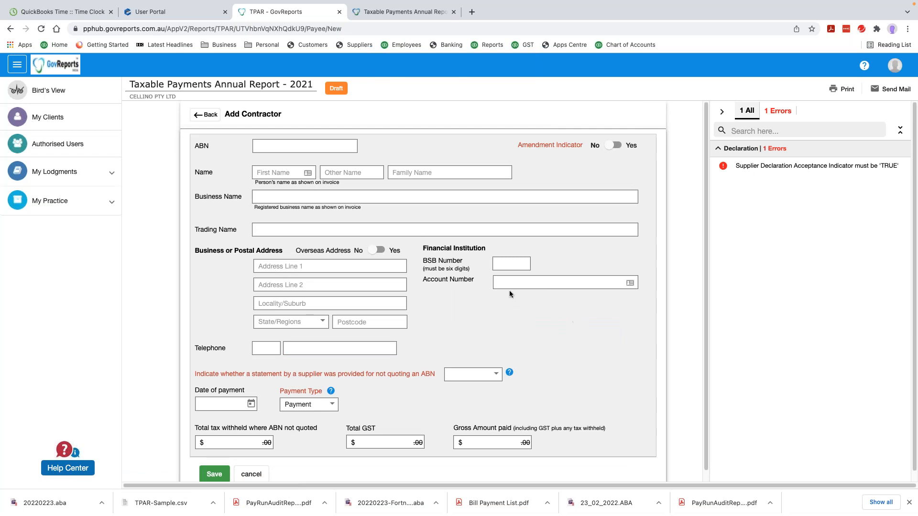
{"action": "left_click", "coordinate": [206, 115]}
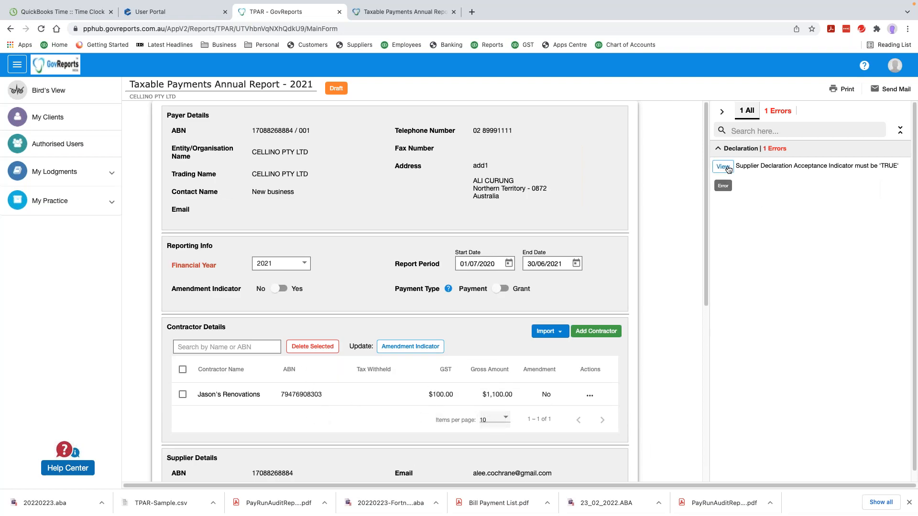
{"action": "left_click", "coordinate": [724, 166]}
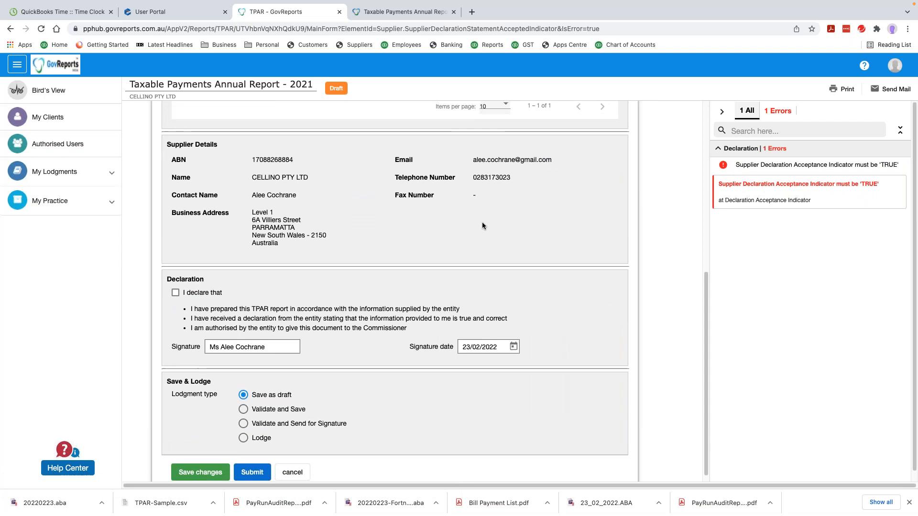
{"action": "scroll", "coordinate": [482, 222], "scroll_direction": "up", "scroll_amount": 4}
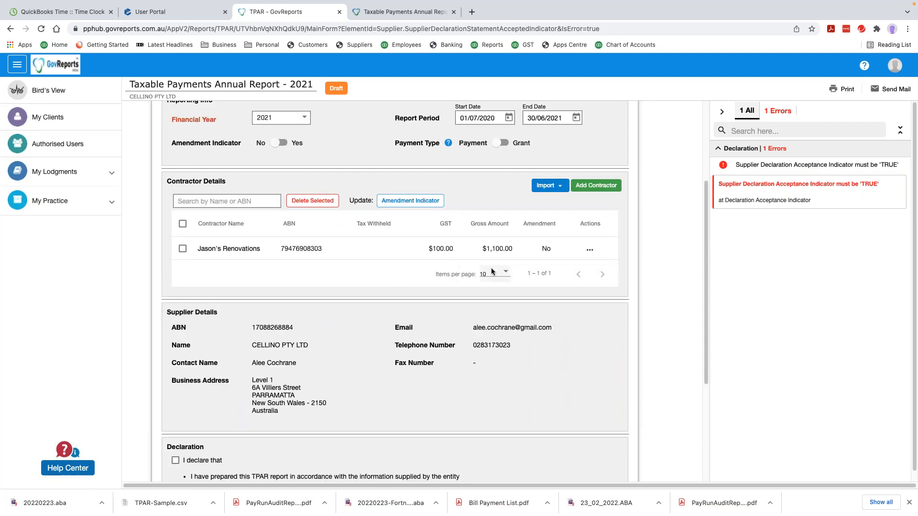
{"action": "mouse_move", "coordinate": [867, 187]}
{"action": "scroll", "coordinate": [346, 356], "scroll_direction": "down", "scroll_amount": 1}
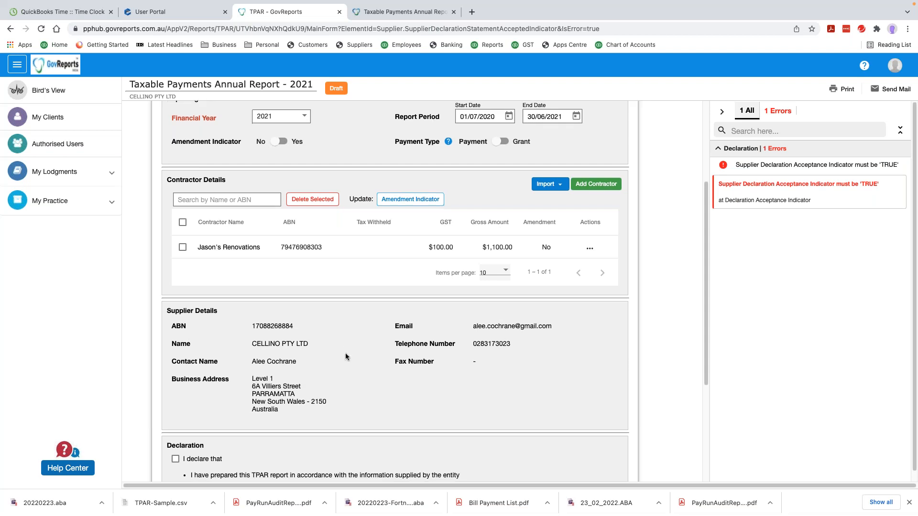
{"action": "scroll", "coordinate": [346, 356], "scroll_direction": "down", "scroll_amount": 4}
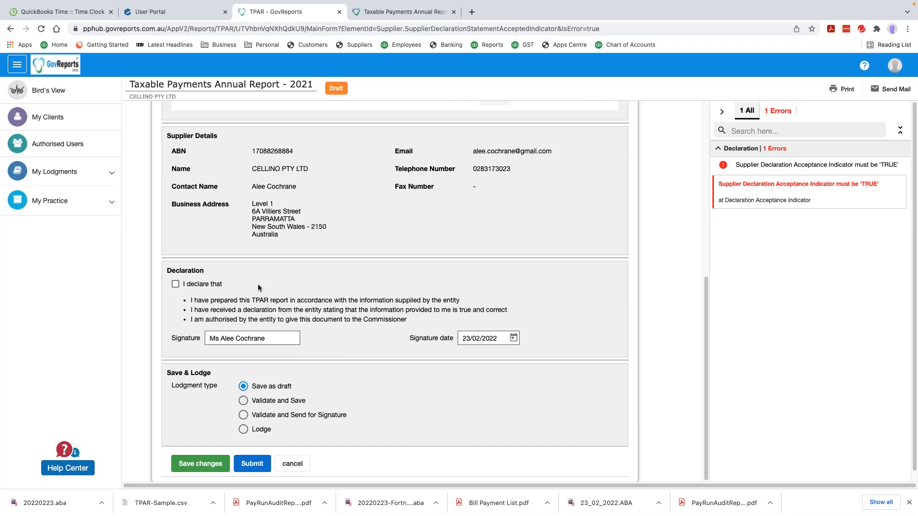
Tick the declaration, save the 2021 TPAR error-free, and expand My Lodgments
{"action": "left_click", "coordinate": [175, 286]}
{"action": "left_click", "coordinate": [201, 464]}
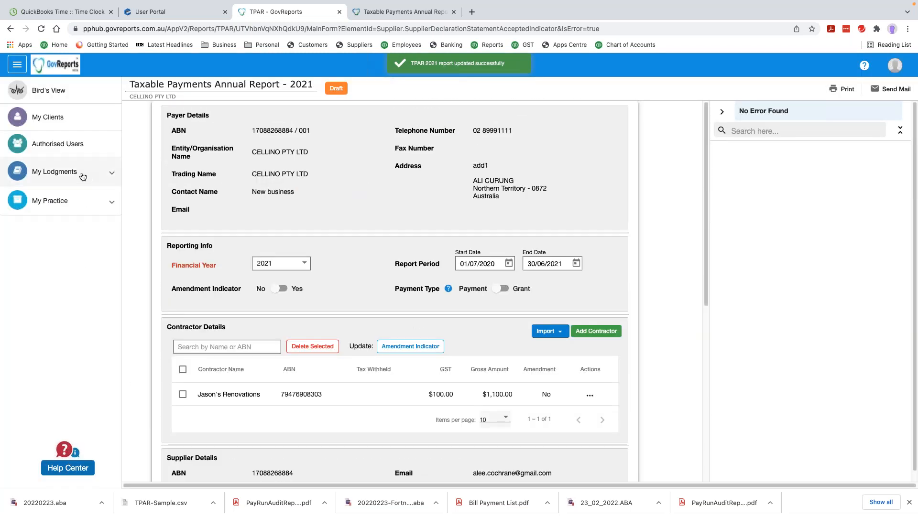
{"action": "left_click", "coordinate": [54, 174]}
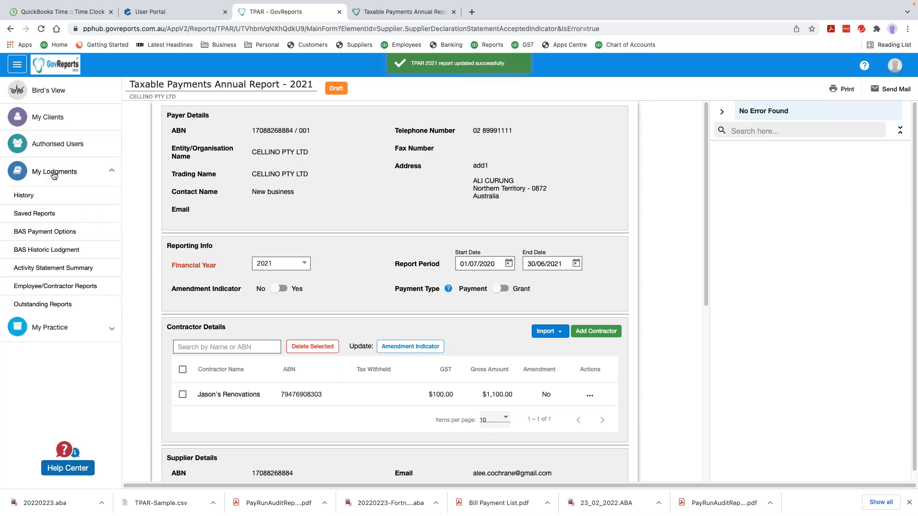
Open Saved Reports to list CELLINO PTY LTD's 2020–21 TPAR, shown as Valid with Draft sign status
{"action": "left_click", "coordinate": [55, 218]}
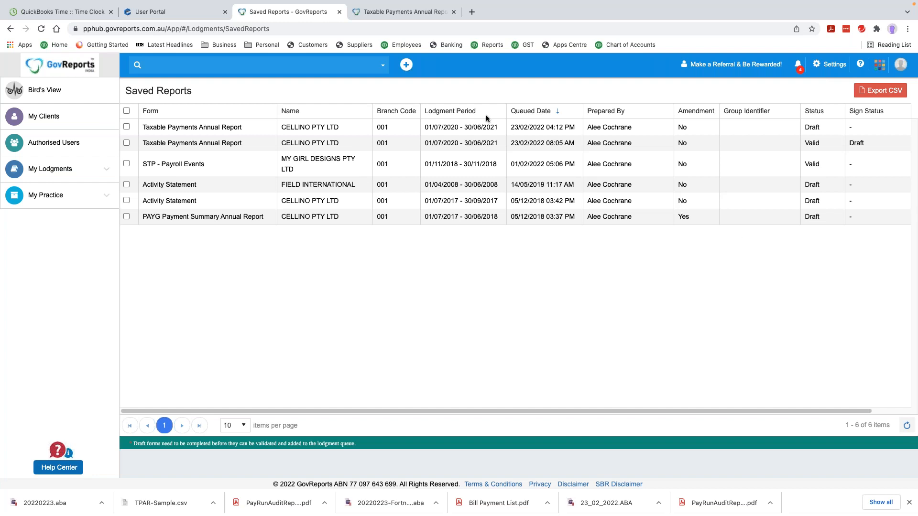
Open RASINA PTY LTD from My Clients and start a new Taxable Payments Annual Report
{"action": "left_click", "coordinate": [43, 117]}
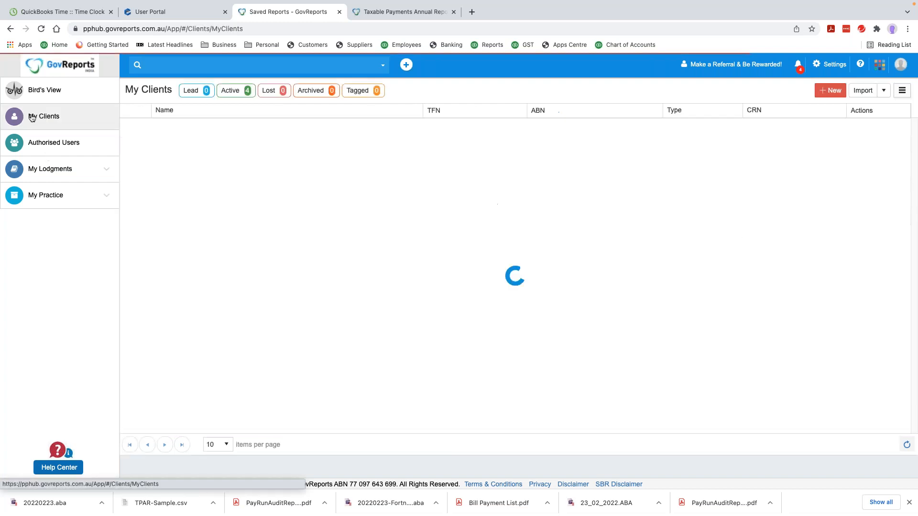
{"action": "left_click", "coordinate": [175, 173]}
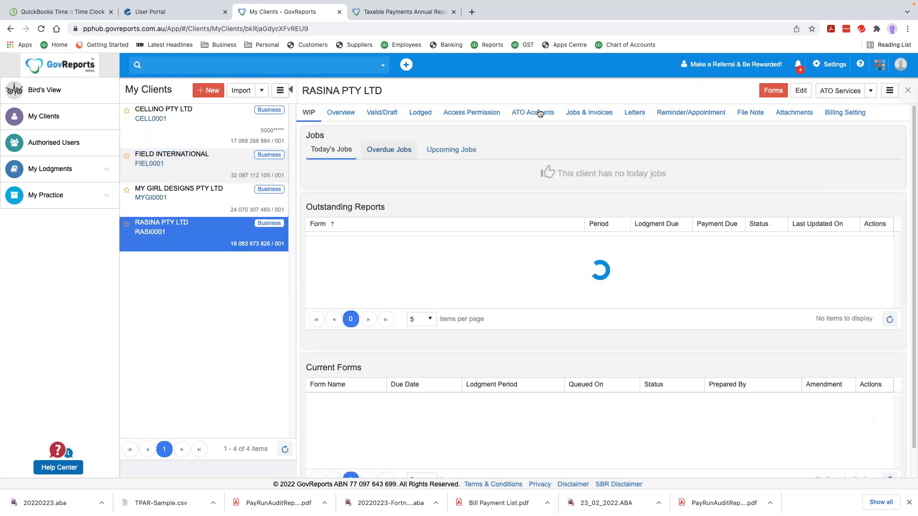
{"action": "left_click", "coordinate": [773, 91]}
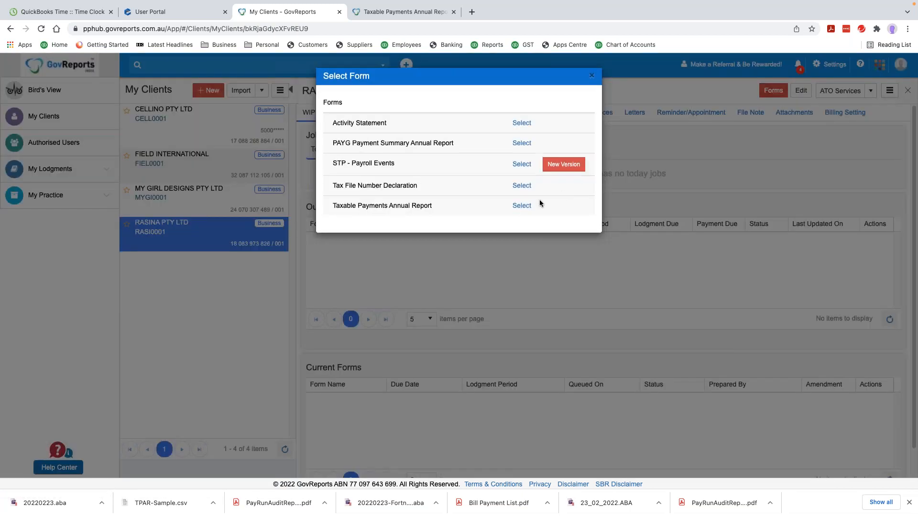
{"action": "left_click", "coordinate": [517, 206]}
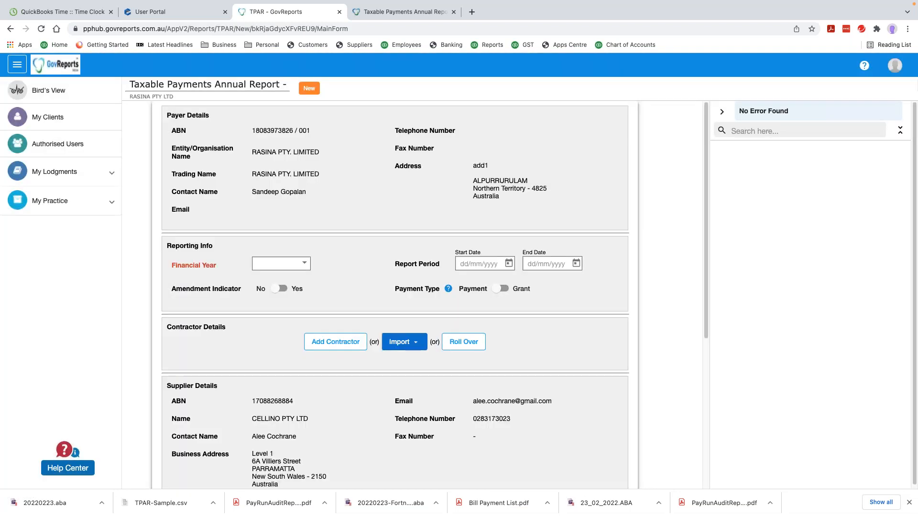
Set the financial year to 2021, show the import options, and open the TPAR V2 CSV template article
{"action": "left_click", "coordinate": [281, 263]}
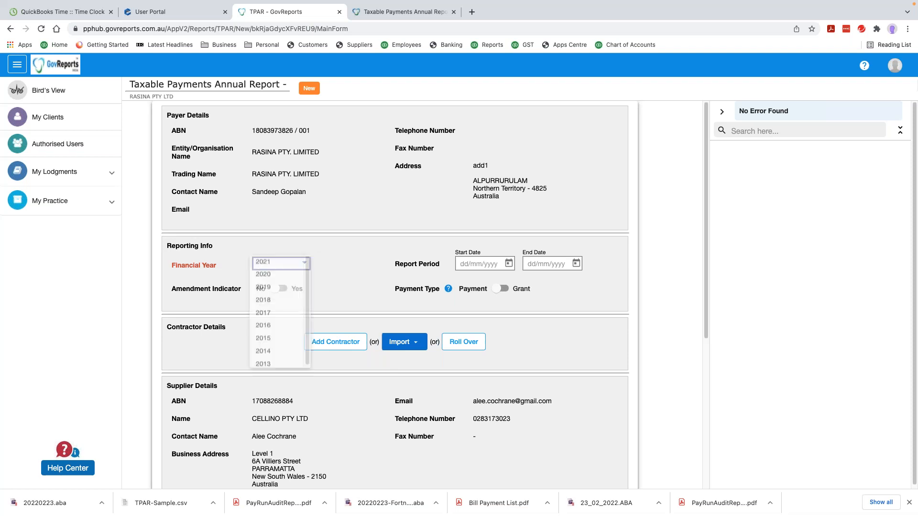
{"action": "left_click", "coordinate": [269, 263]}
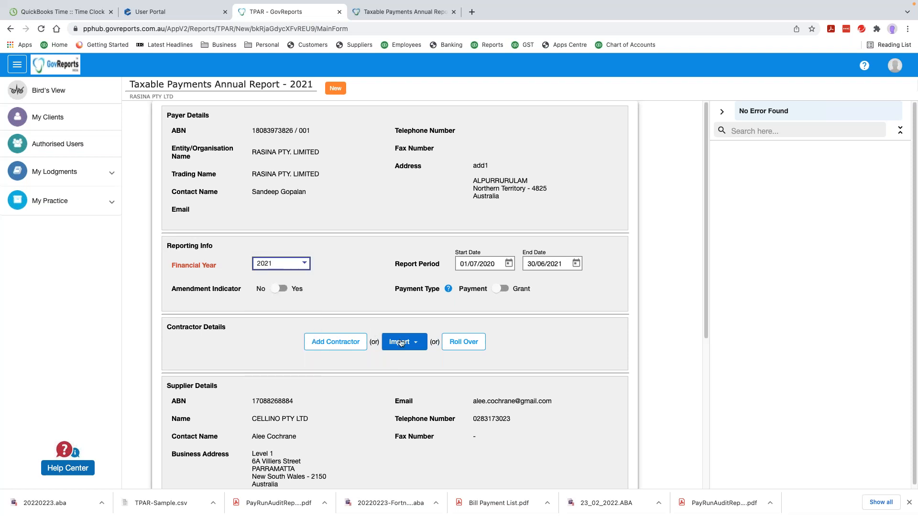
{"action": "left_click", "coordinate": [415, 342]}
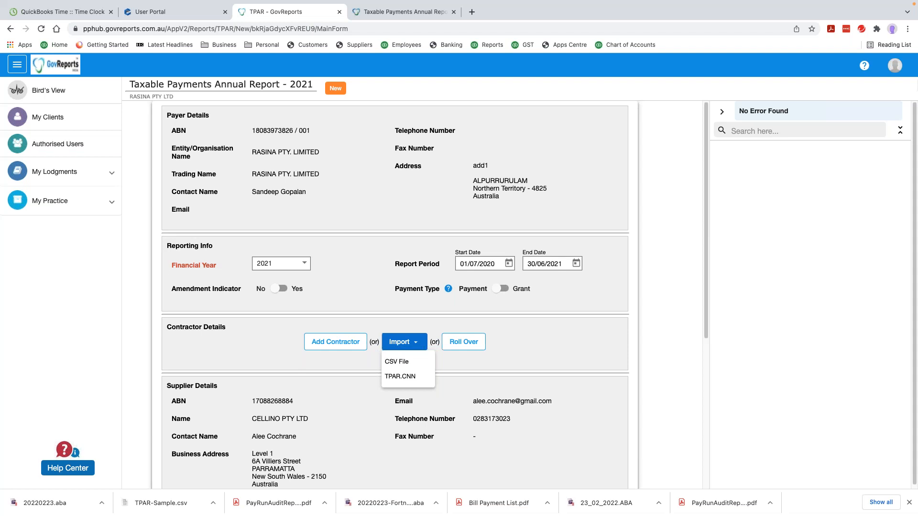
{"action": "left_click", "coordinate": [403, 13]}
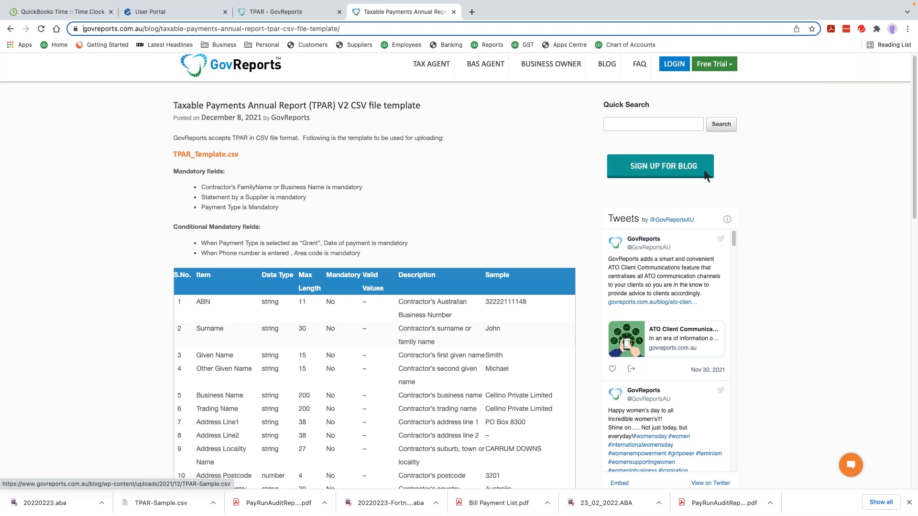
Scroll through the TPAR V2 CSV template's column table down to Amendment Indicator and back up
{"action": "scroll", "coordinate": [365, 221], "scroll_direction": "down", "scroll_amount": 1}
{"action": "scroll", "coordinate": [365, 221], "scroll_direction": "down", "scroll_amount": 5}
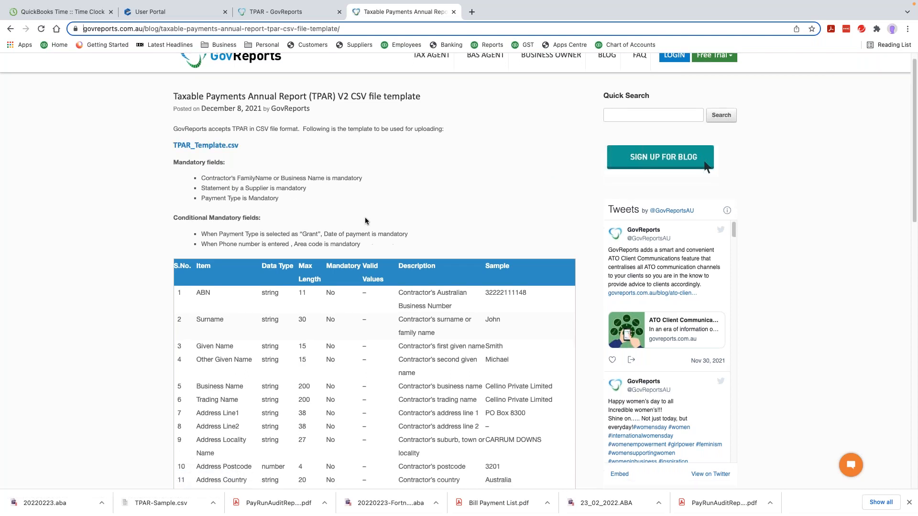
{"action": "scroll", "coordinate": [365, 221], "scroll_direction": "down", "scroll_amount": 1}
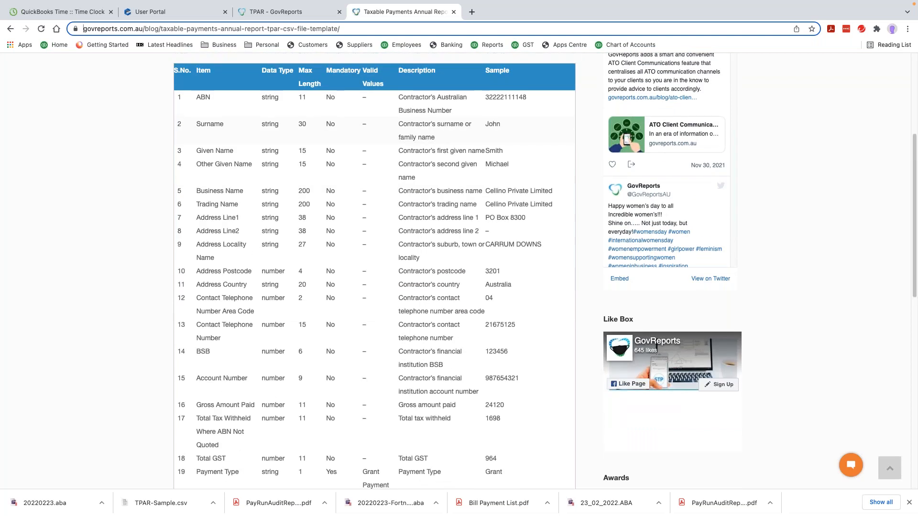
{"action": "scroll", "coordinate": [242, 123], "scroll_direction": "down", "scroll_amount": 1}
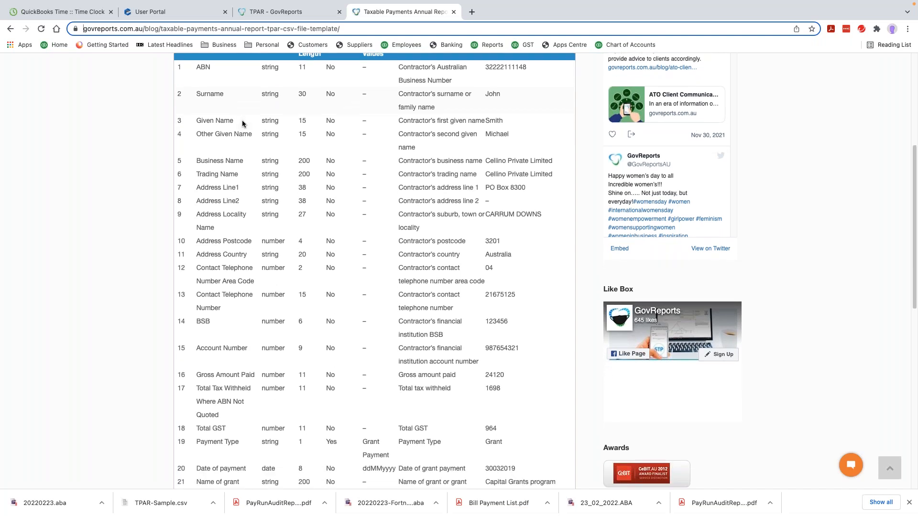
{"action": "scroll", "coordinate": [242, 123], "scroll_direction": "down", "scroll_amount": 1}
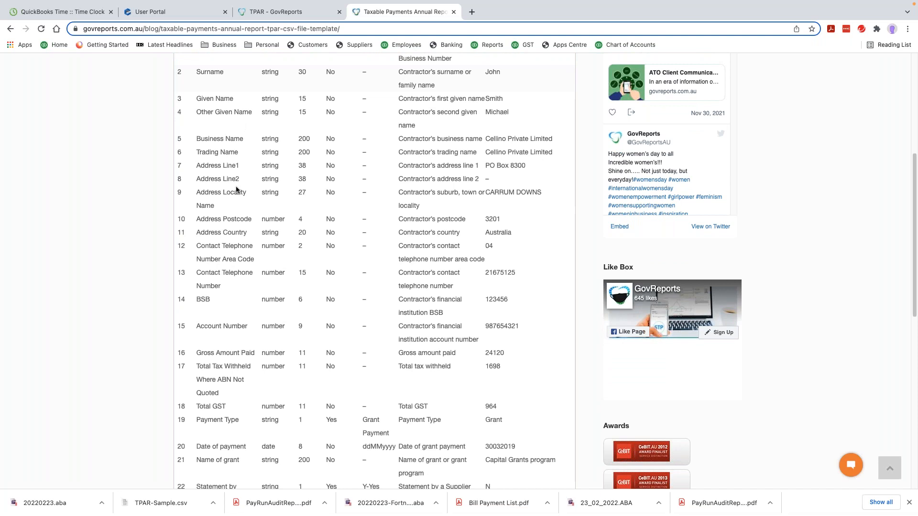
{"action": "scroll", "coordinate": [237, 190], "scroll_direction": "down", "scroll_amount": 1}
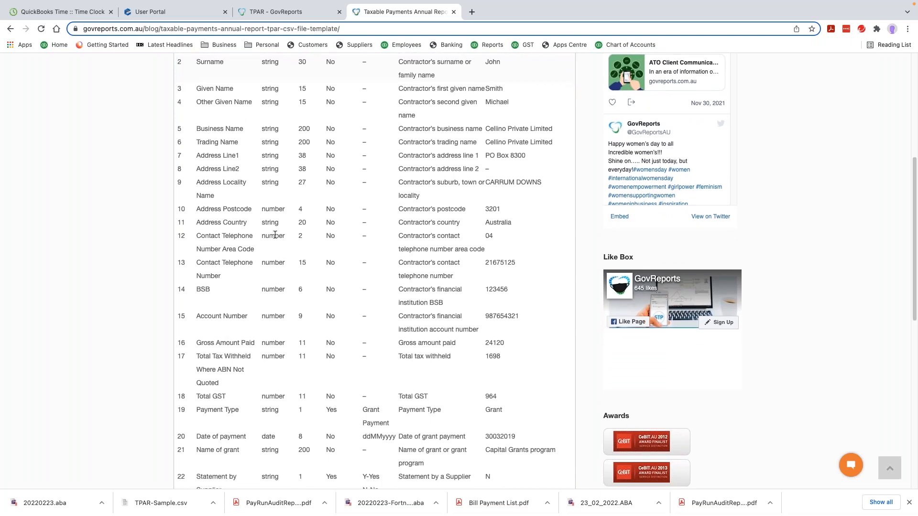
{"action": "scroll", "coordinate": [275, 235], "scroll_direction": "down", "scroll_amount": 5}
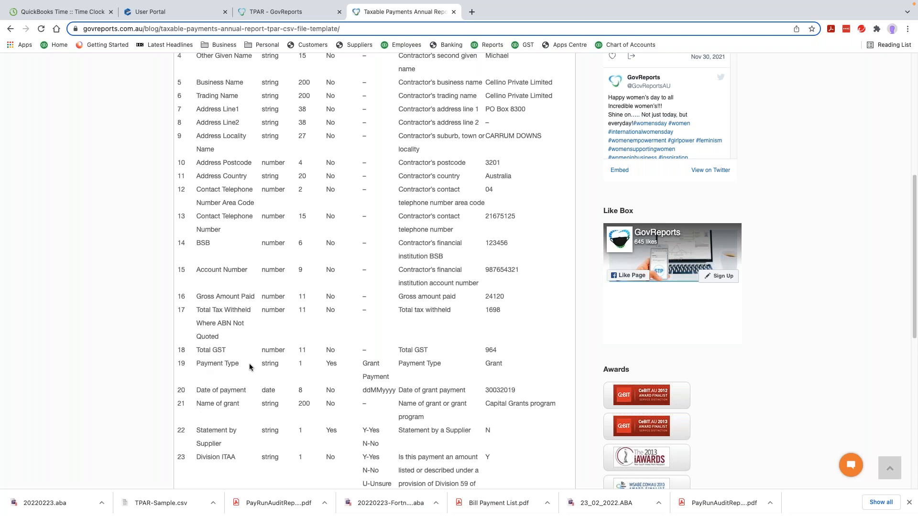
{"action": "scroll", "coordinate": [249, 366], "scroll_direction": "down", "scroll_amount": 5}
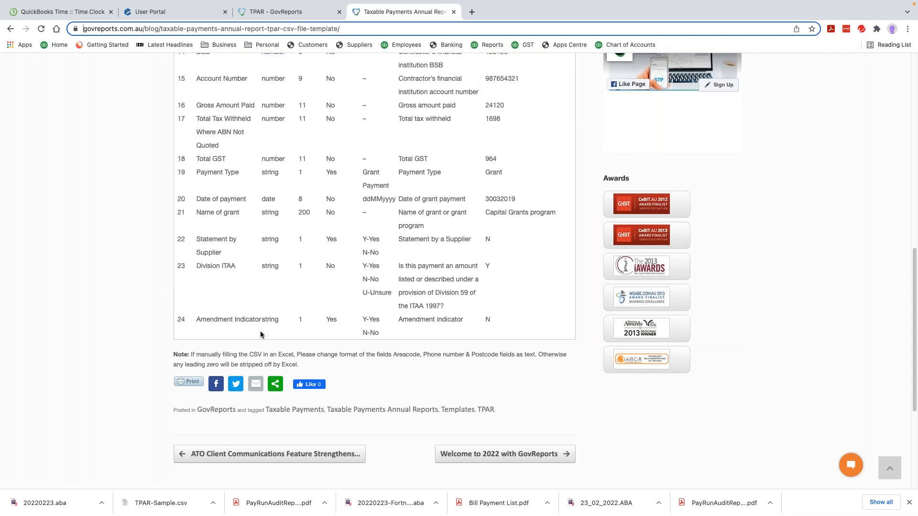
{"action": "scroll", "coordinate": [288, 319], "scroll_direction": "up", "scroll_amount": 15}
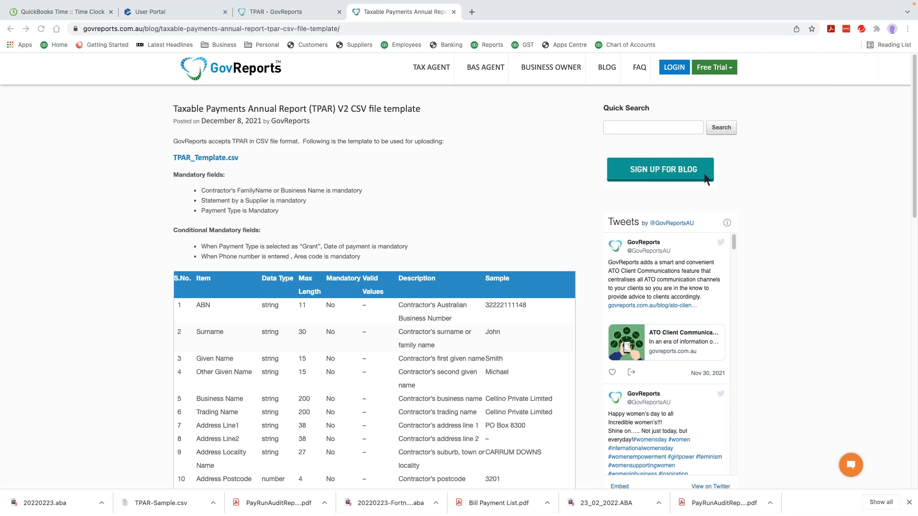
{"action": "mouse_move", "coordinate": [122, 4]}
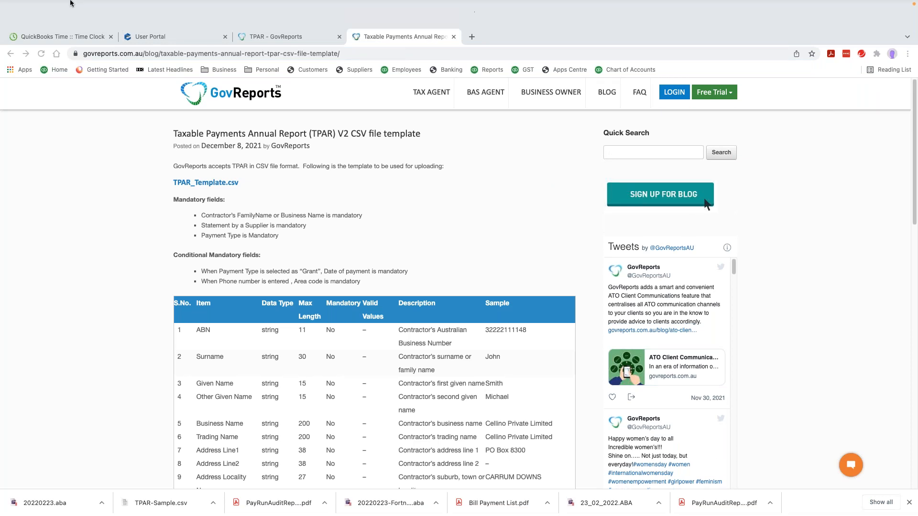
Leave browser full screen and bring the TPAR-Sample spreadsheet up at full screen
{"action": "left_click", "coordinate": [32, 18]}
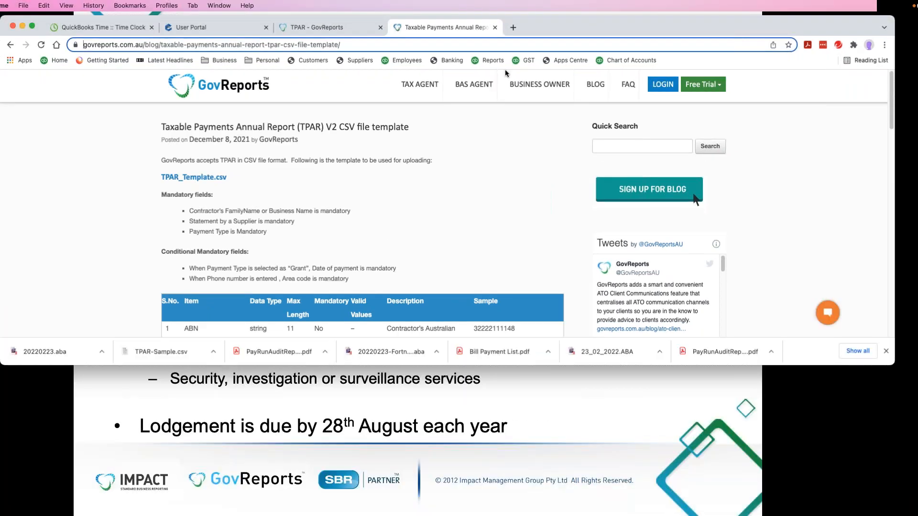
{"action": "left_click_drag", "start_coordinate": [917, 122], "coordinate": [789, 122]}
{"action": "double_click", "coordinate": [789, 121]}
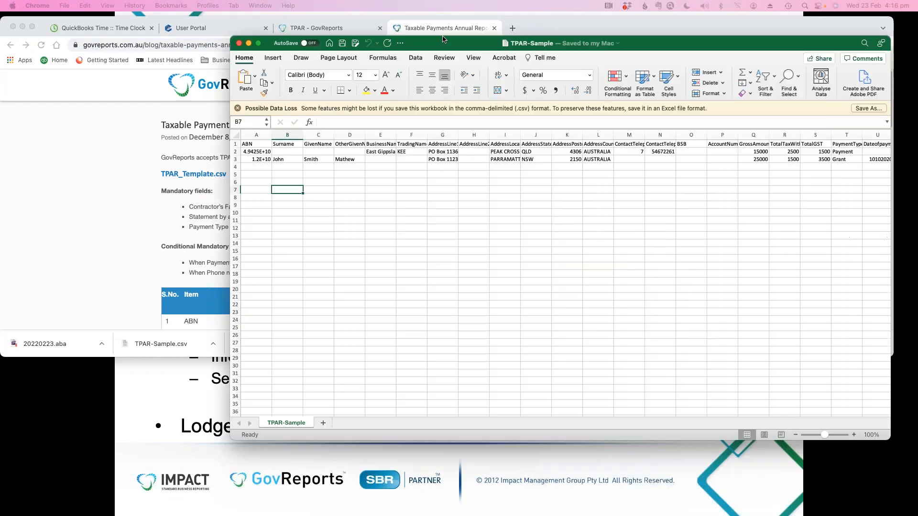
{"action": "left_click", "coordinate": [171, 42]}
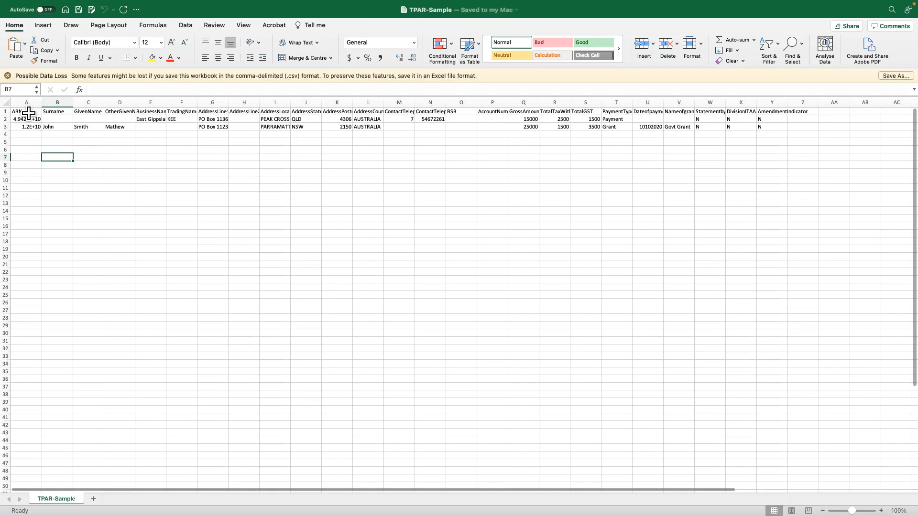
Review the two sample contractors' ABNs in A2 and A3 and the second contractor's fields
{"action": "left_click", "coordinate": [24, 118]}
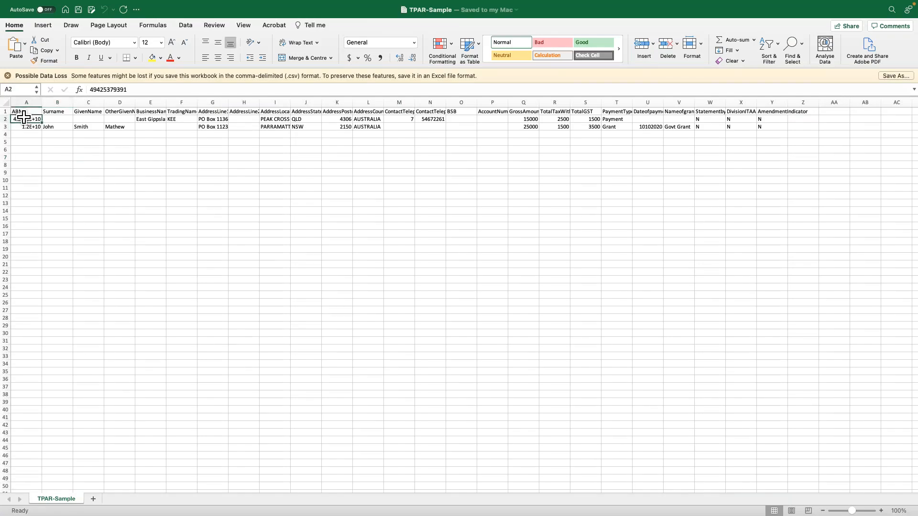
{"action": "left_click", "coordinate": [21, 126]}
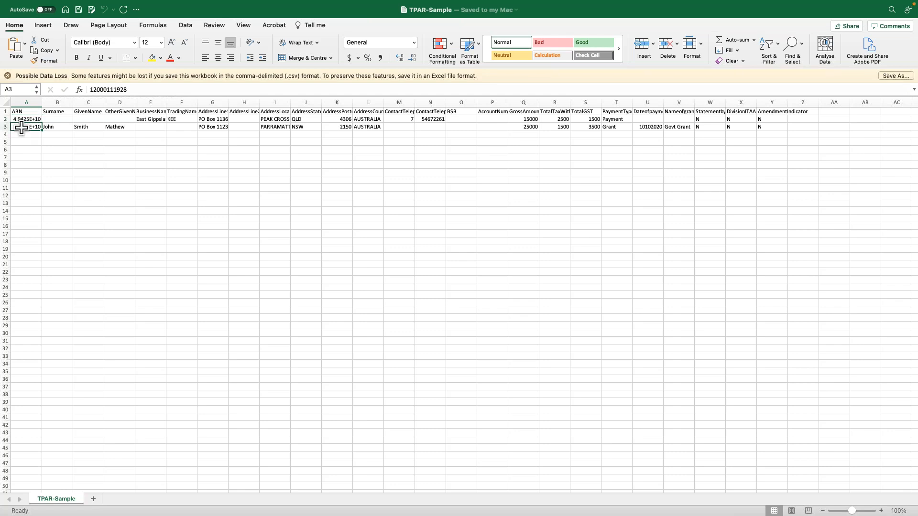
{"action": "left_click", "coordinate": [55, 127]}
{"action": "key", "text": "Right"}
{"action": "key", "text": "Right"}
{"action": "key", "text": "Right"}
{"action": "key", "text": "Right"}
{"action": "key", "text": "Right"}
{"action": "key", "text": "Right"}
{"action": "key", "text": "Right"}
{"action": "key", "text": "Right"}
{"action": "key", "text": "Right"}
{"action": "key", "text": "Right"}
{"action": "key", "text": "Right"}
{"action": "key", "text": "Right"}
{"action": "key", "text": "Right"}
{"action": "key", "text": "Right"}
{"action": "key", "text": "Right"}
{"action": "key", "text": "Right"}
{"action": "key", "text": "Right"}
{"action": "key", "text": "Right"}
{"action": "key", "text": "Right"}
{"action": "key", "text": "Right"}
{"action": "key", "text": "Right"}
{"action": "key", "text": "Right"}
{"action": "key", "text": "Right"}
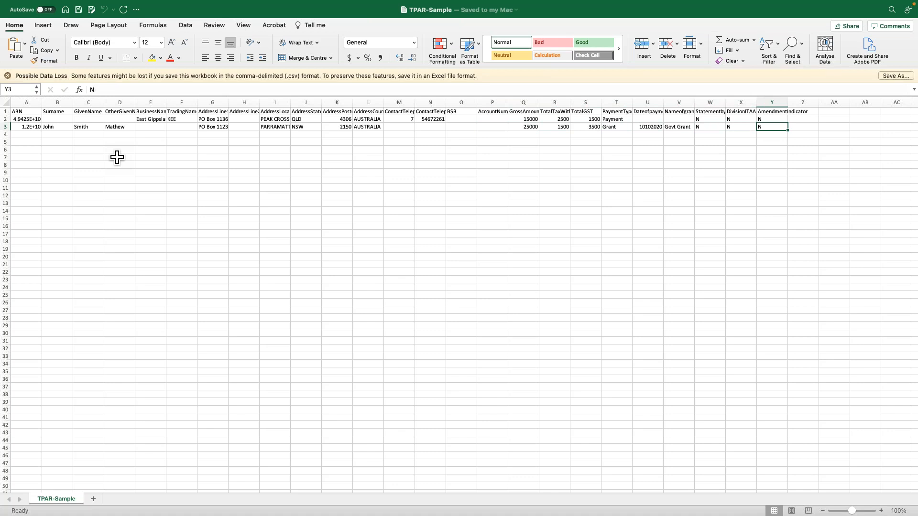
Return to the browser's CSV template page at full screen
{"action": "mouse_move", "coordinate": [5, 3]}
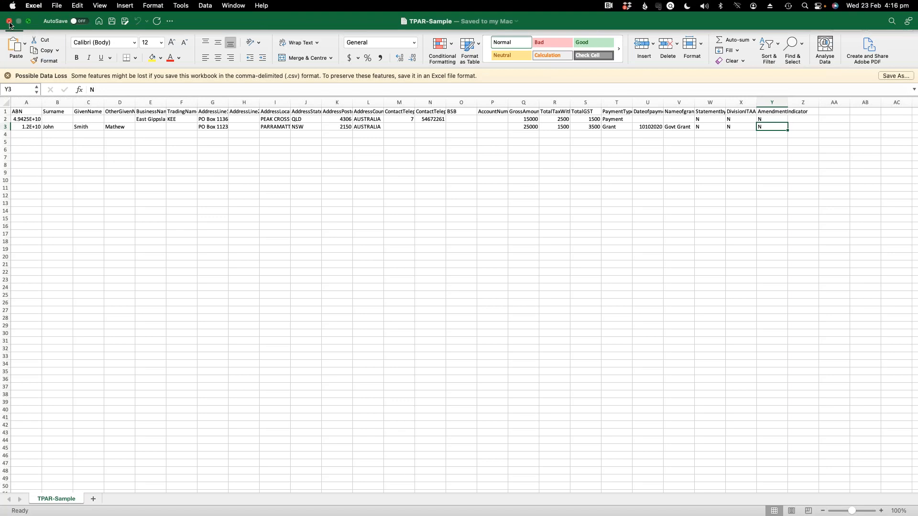
{"action": "key", "text": "ctrl+Left"}
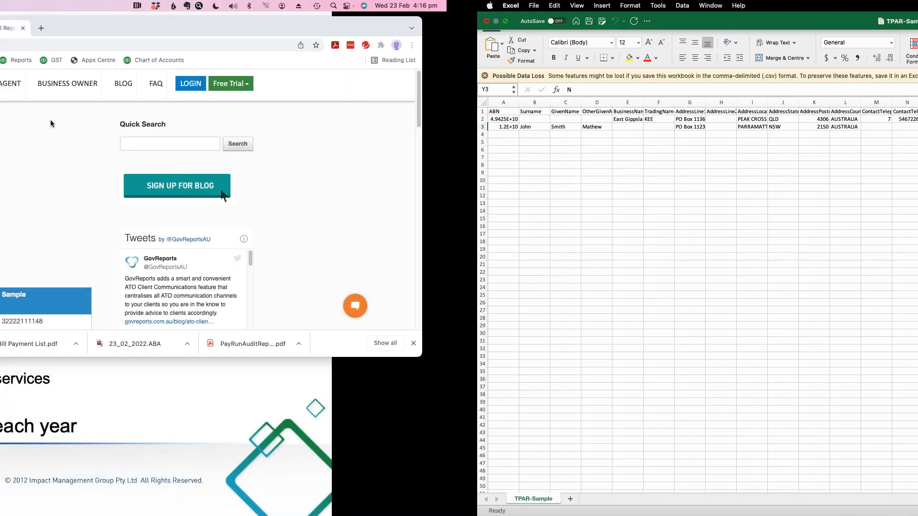
{"action": "left_click", "coordinate": [32, 29]}
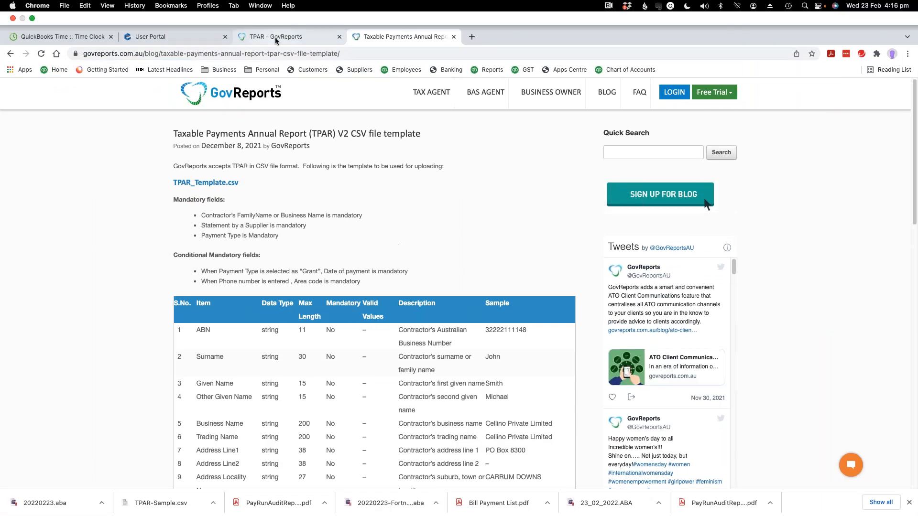
Switch to the 'TPAR - GovReports' tab showing the CSV File and TPAR.CNN import choices
{"action": "left_click", "coordinate": [276, 41]}
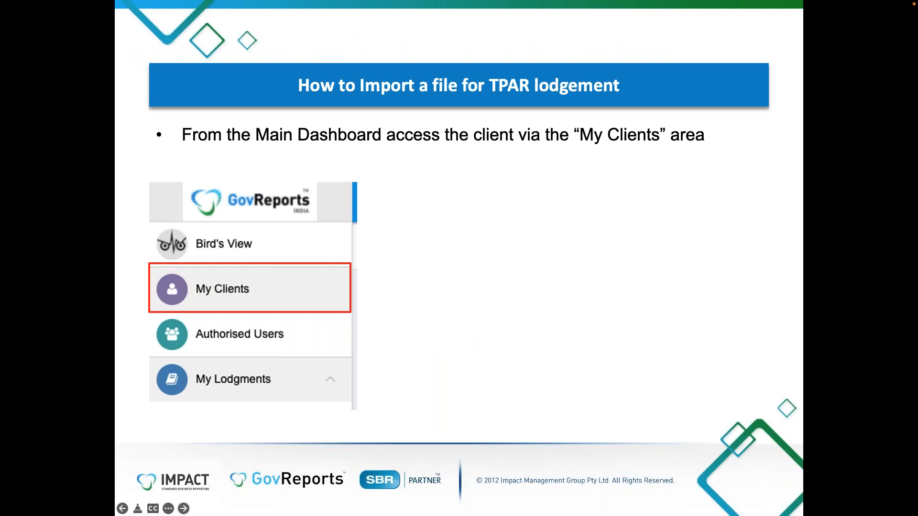
Advance through the My Clients, Select TPAR, CNN file import and import summary slides
{"action": "key", "text": "Right"}
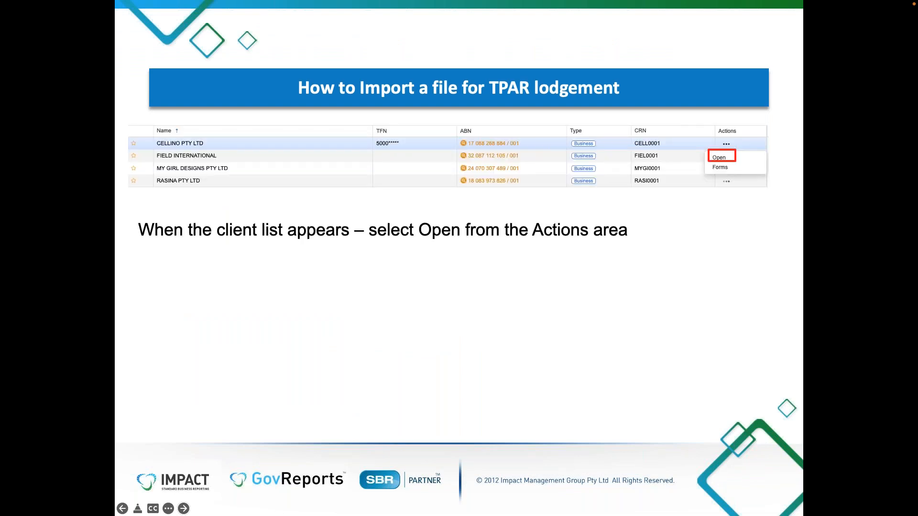
{"action": "key", "text": "Right"}
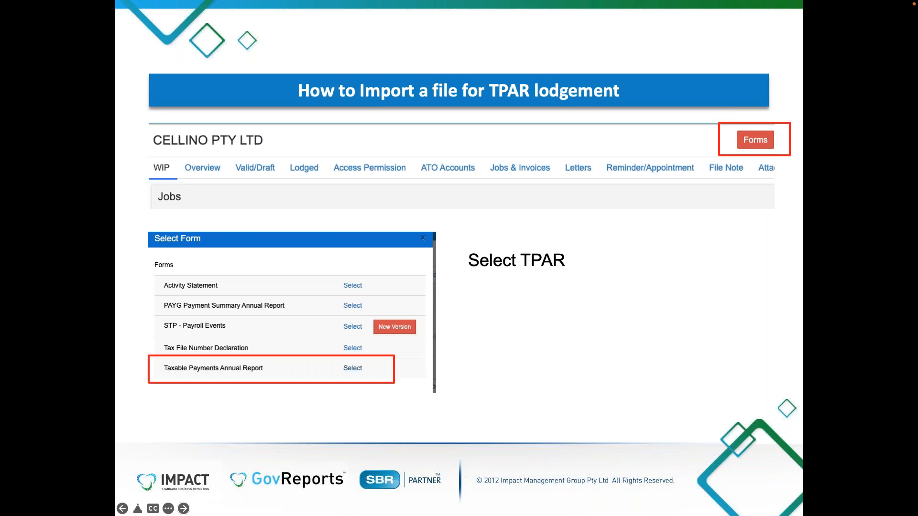
{"action": "key", "text": "Right"}
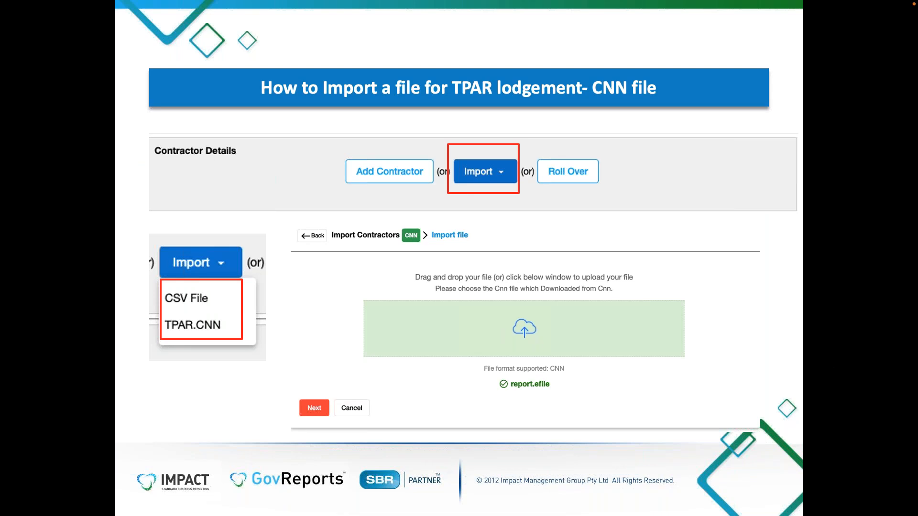
{"action": "key", "text": "Right"}
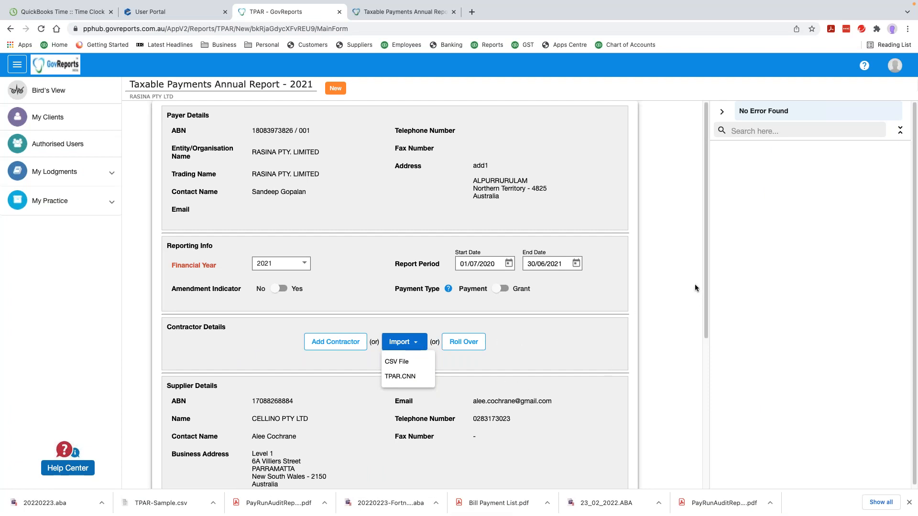
Tick 'I declare that', choose 'Validate and Send for Signature', then go to My Clients
{"action": "left_click", "coordinate": [704, 311]}
{"action": "scroll", "coordinate": [475, 330], "scroll_direction": "down", "scroll_amount": 5}
{"action": "scroll", "coordinate": [347, 206], "scroll_direction": "up", "scroll_amount": 3}
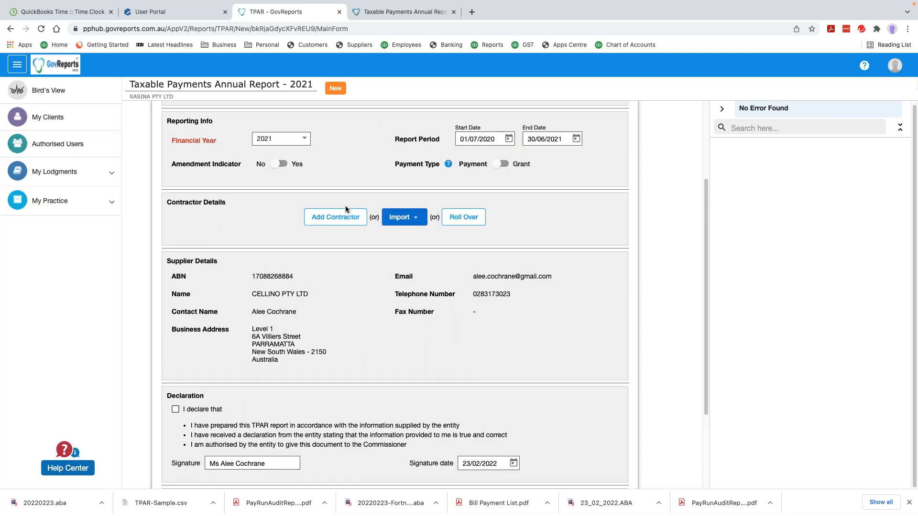
{"action": "scroll", "coordinate": [356, 298], "scroll_direction": "down", "scroll_amount": 2}
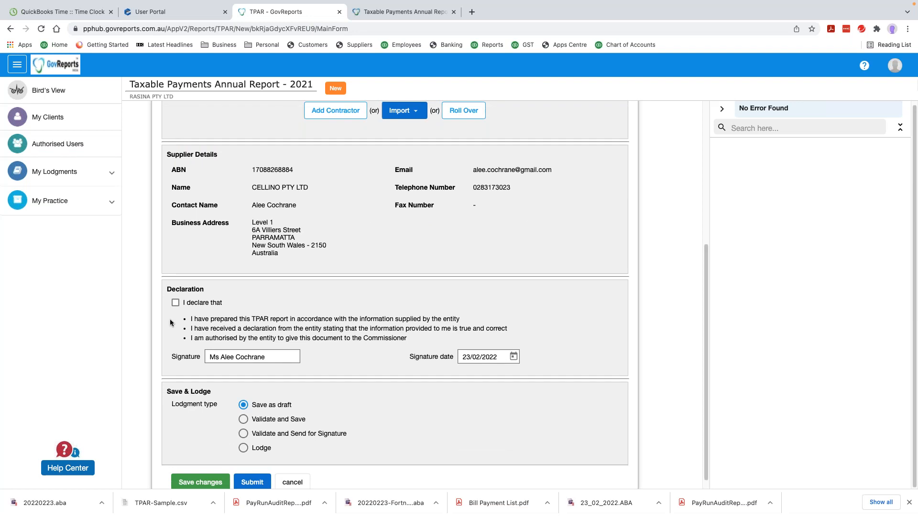
{"action": "left_click", "coordinate": [175, 305]}
{"action": "left_click", "coordinate": [244, 434]}
{"action": "left_click", "coordinate": [72, 118]}
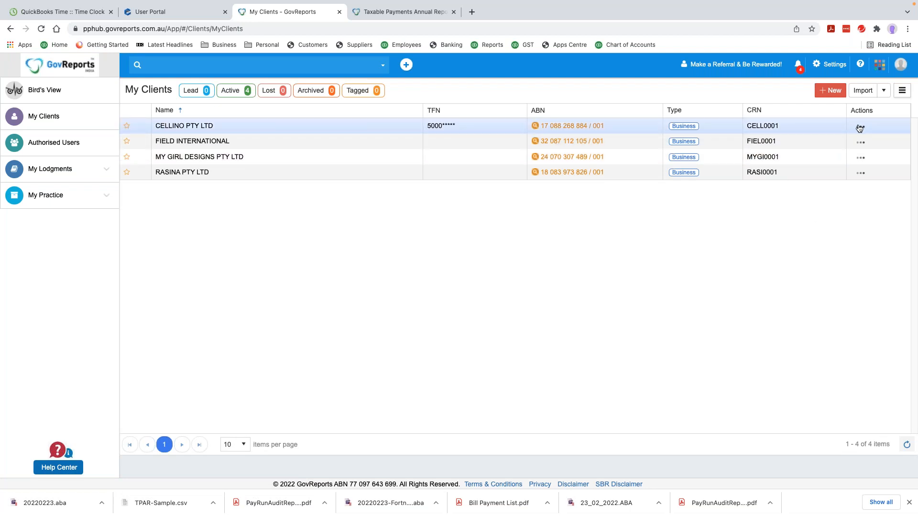
Open Saved Reports and view the second Taxable Payments report's action menu
{"action": "left_click", "coordinate": [66, 170]}
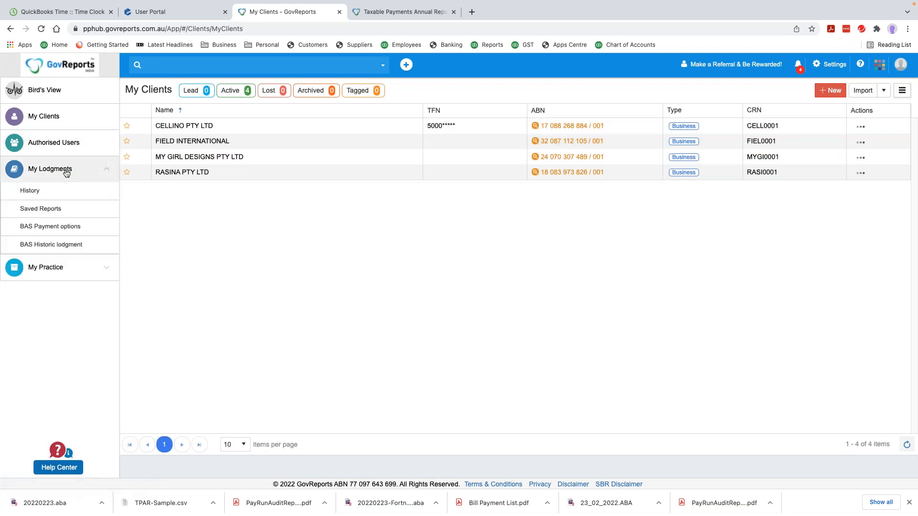
{"action": "left_click", "coordinate": [56, 210]}
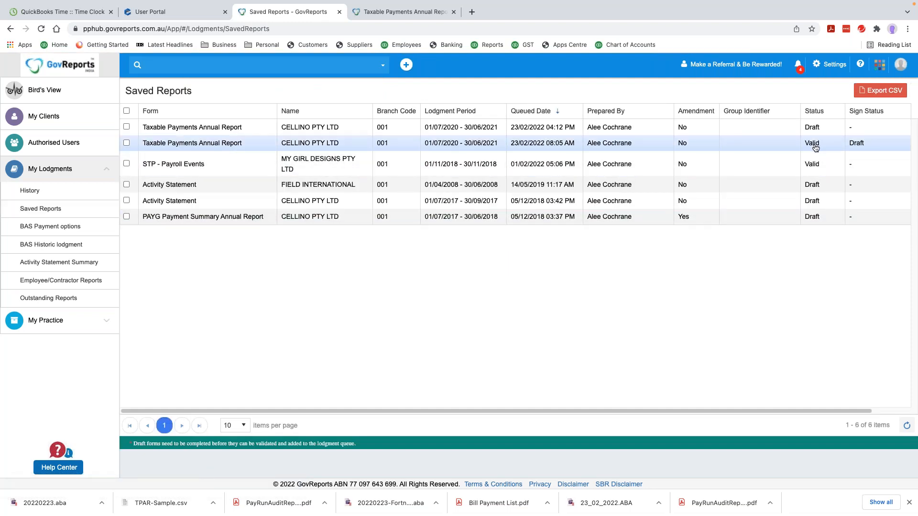
{"action": "left_click", "coordinate": [815, 148]}
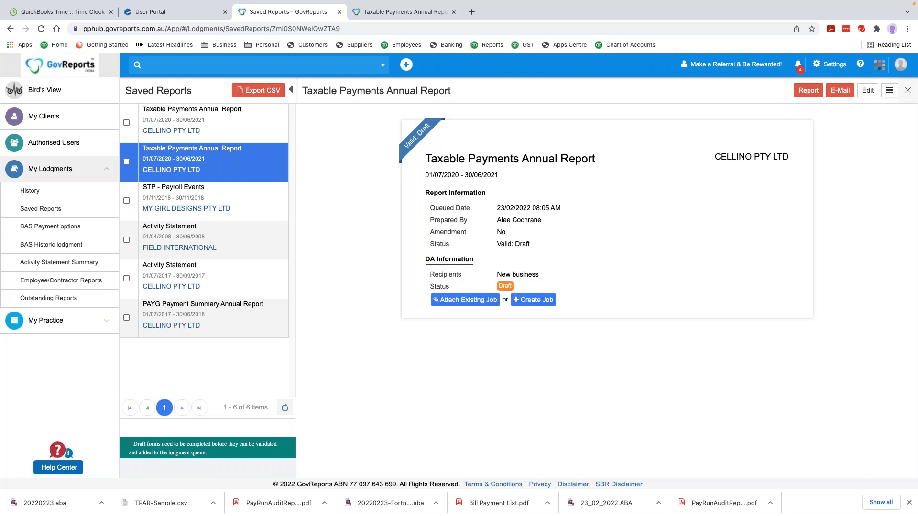
{"action": "left_click", "coordinate": [891, 91]}
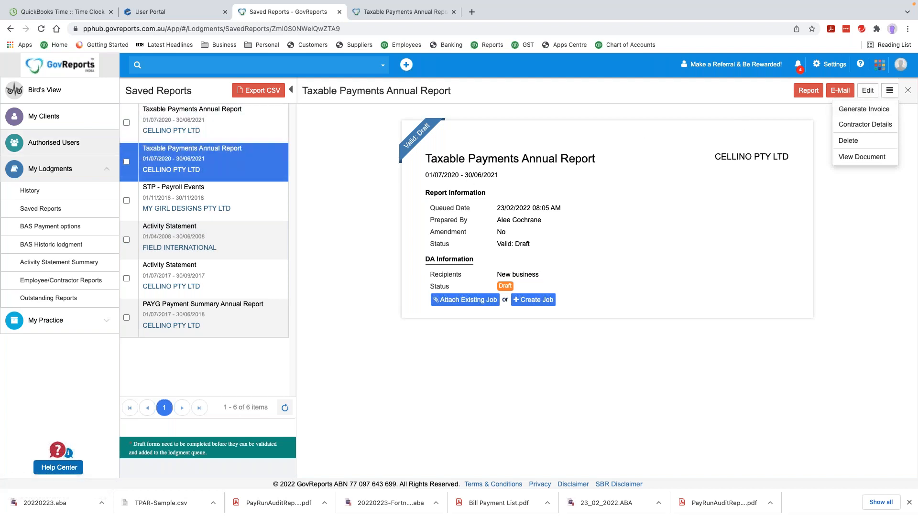
{"action": "left_click", "coordinate": [40, 208]}
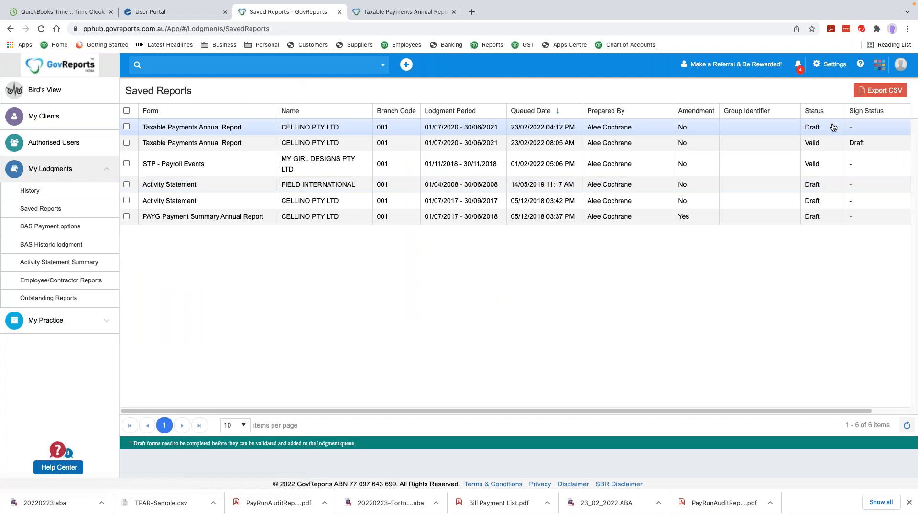
Open the second TPAR for editing to check Jason's Renovations, then return to Saved Reports
{"action": "left_click", "coordinate": [829, 145]}
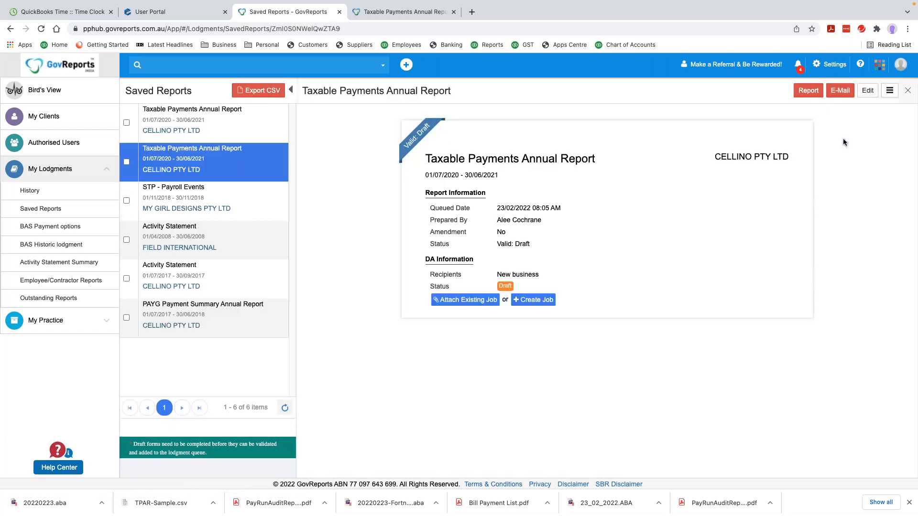
{"action": "left_click", "coordinate": [889, 90]}
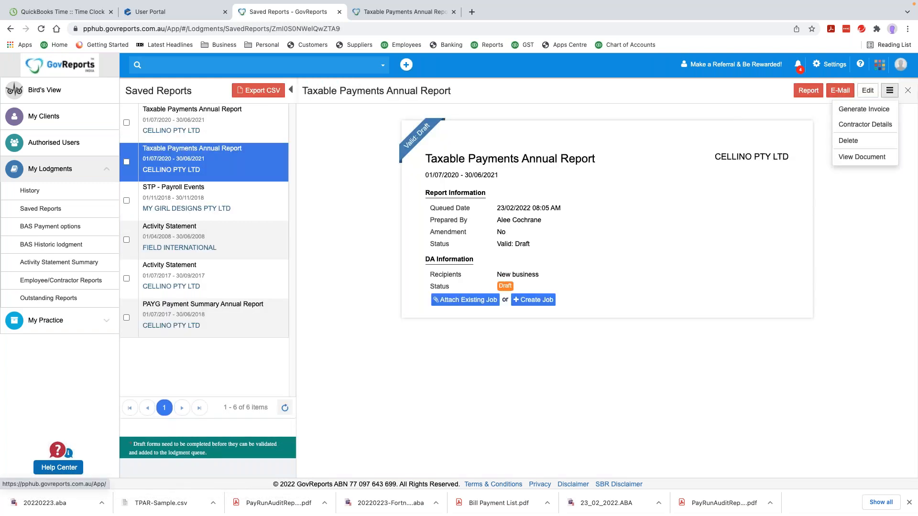
{"action": "left_click", "coordinate": [868, 91]}
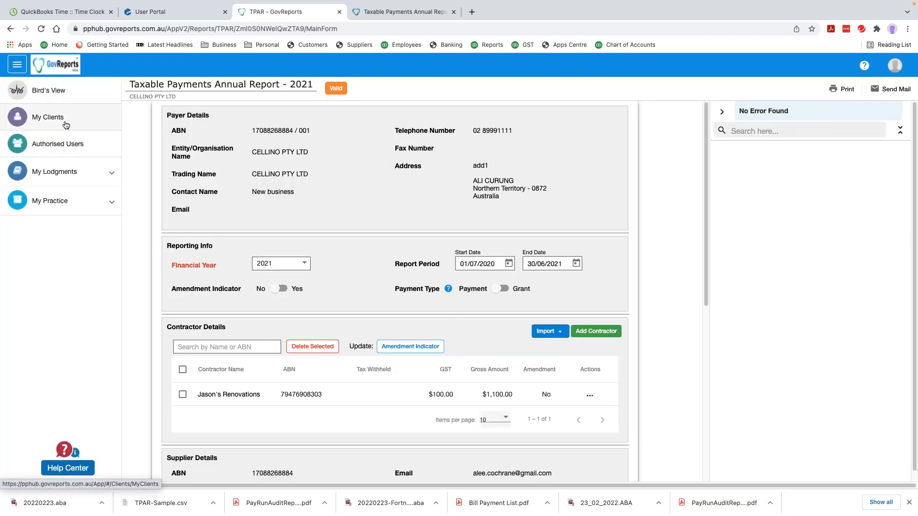
{"action": "left_click", "coordinate": [79, 178]}
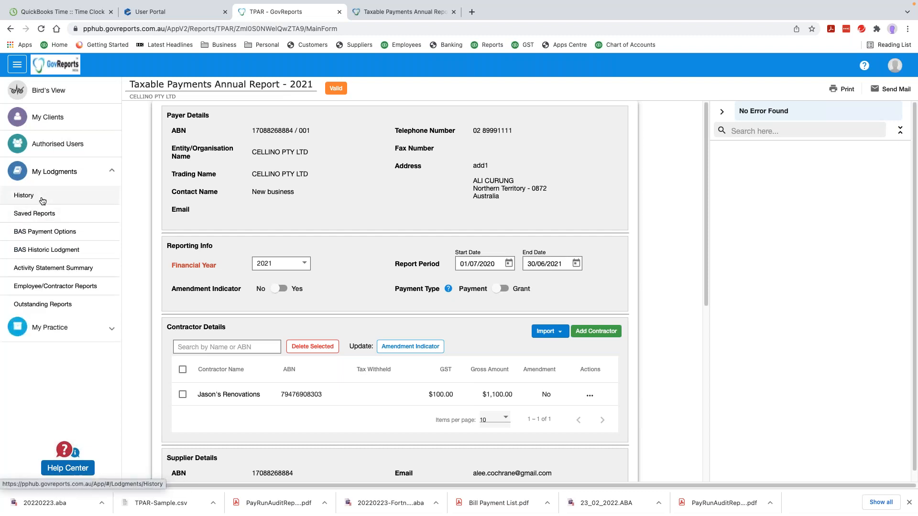
{"action": "left_click", "coordinate": [42, 214]}
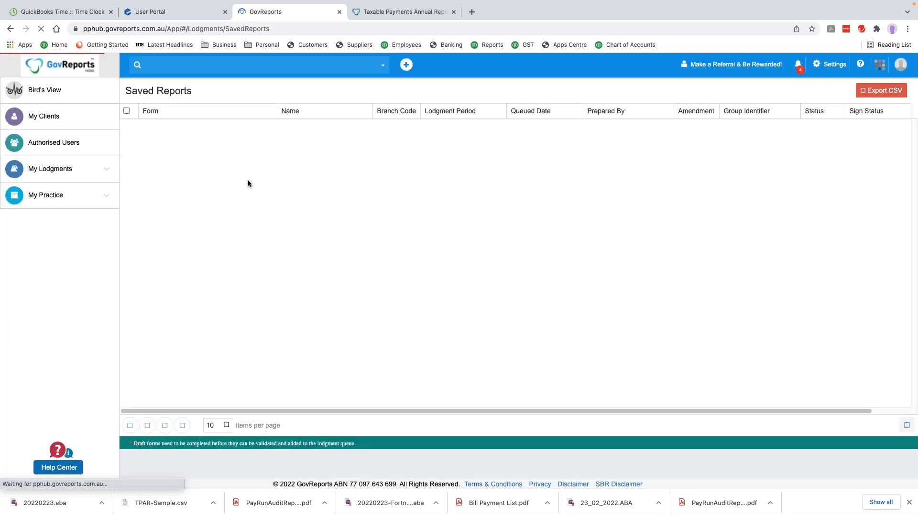
Delete the CELLINO PTY LTD TPAR draft in Digital Authentication and close that tab
{"action": "left_click", "coordinate": [879, 64]}
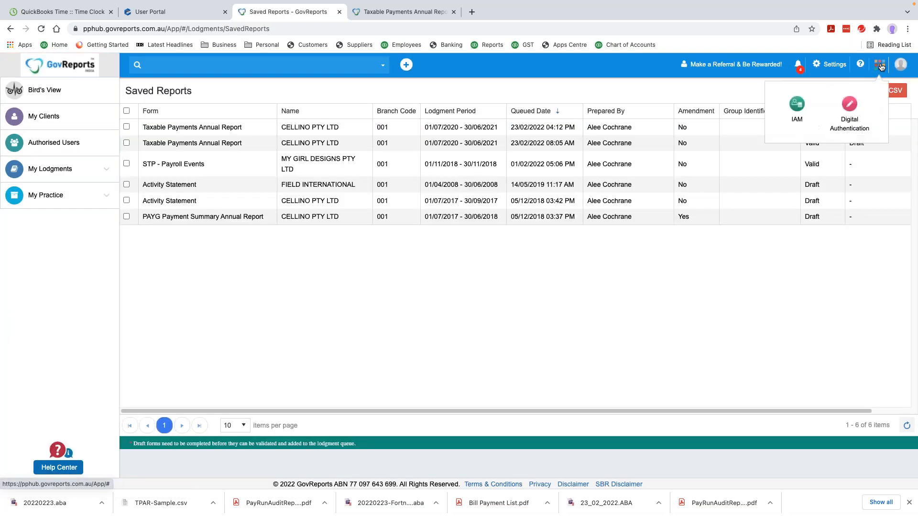
{"action": "left_click", "coordinate": [850, 116]}
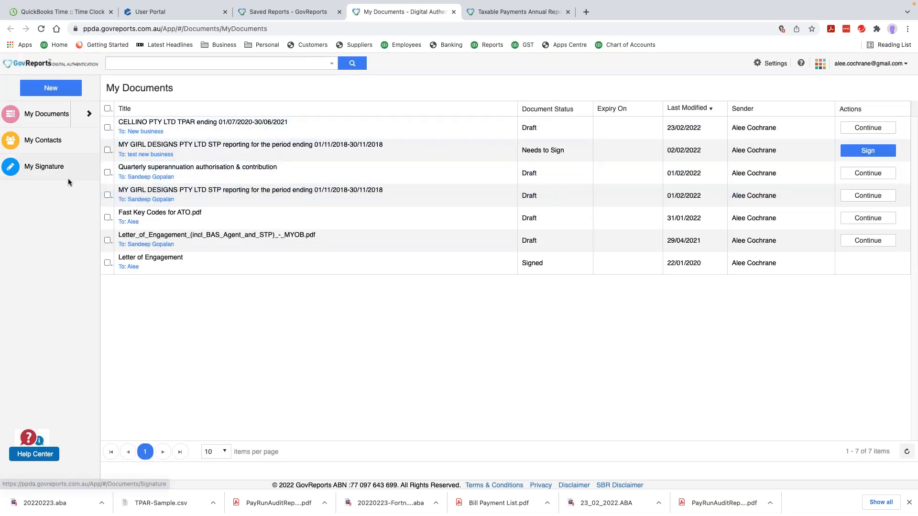
{"action": "left_click", "coordinate": [108, 127]}
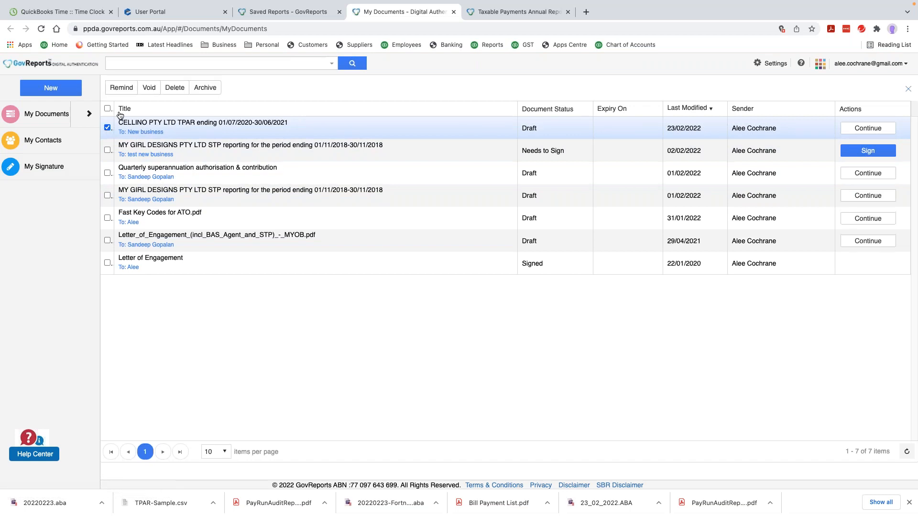
{"action": "left_click", "coordinate": [173, 93]}
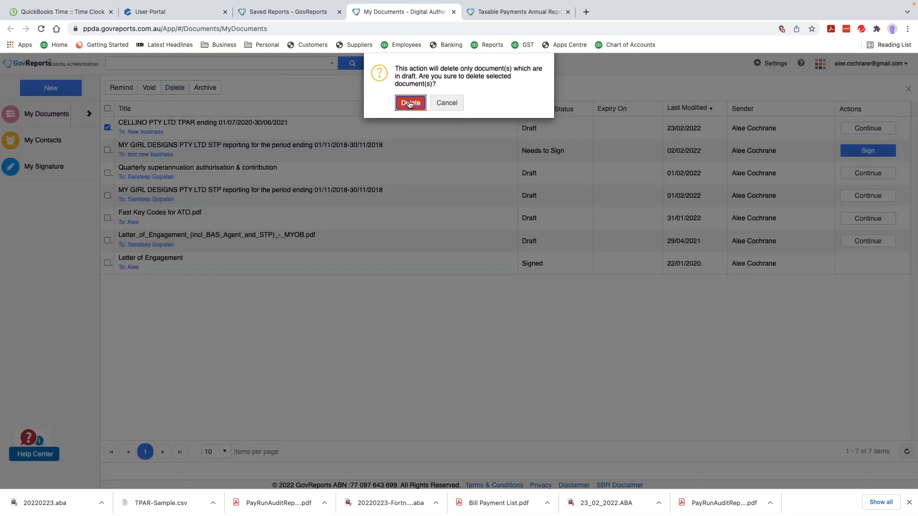
{"action": "left_click", "coordinate": [409, 104]}
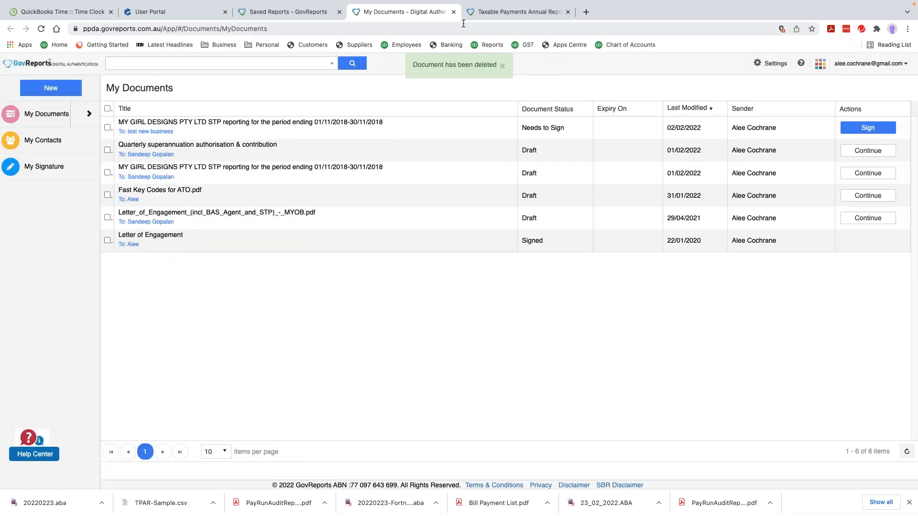
{"action": "left_click", "coordinate": [453, 12]}
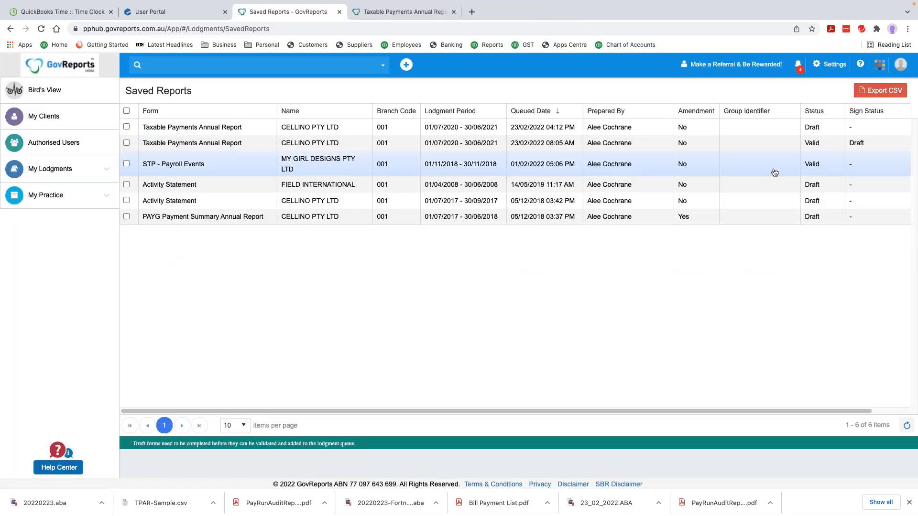
Reload Saved Reports and choose Send For Signature on the valid CELLINO TPAR
{"action": "left_click", "coordinate": [41, 30]}
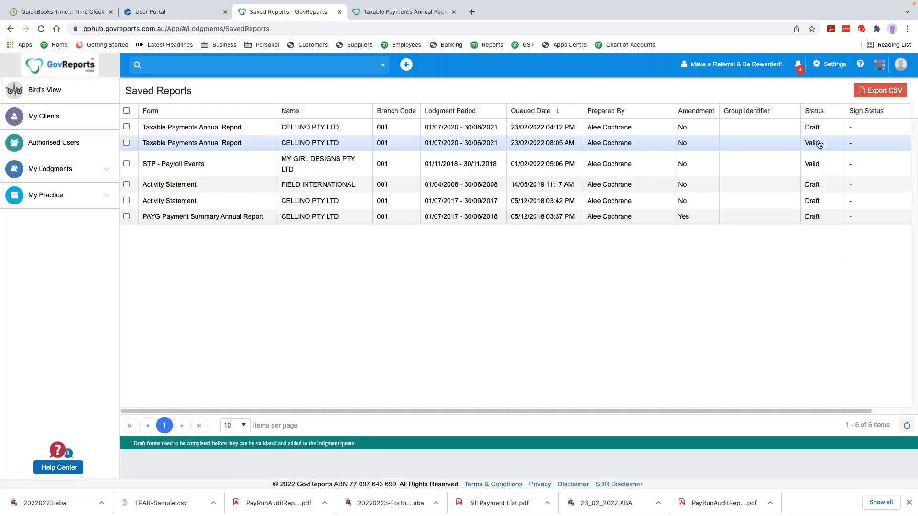
{"action": "left_click", "coordinate": [819, 144]}
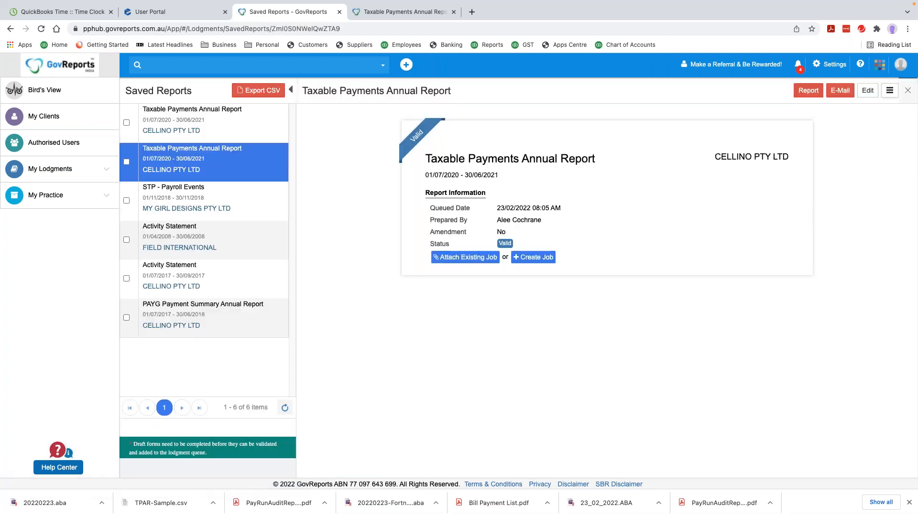
{"action": "left_click", "coordinate": [887, 92]}
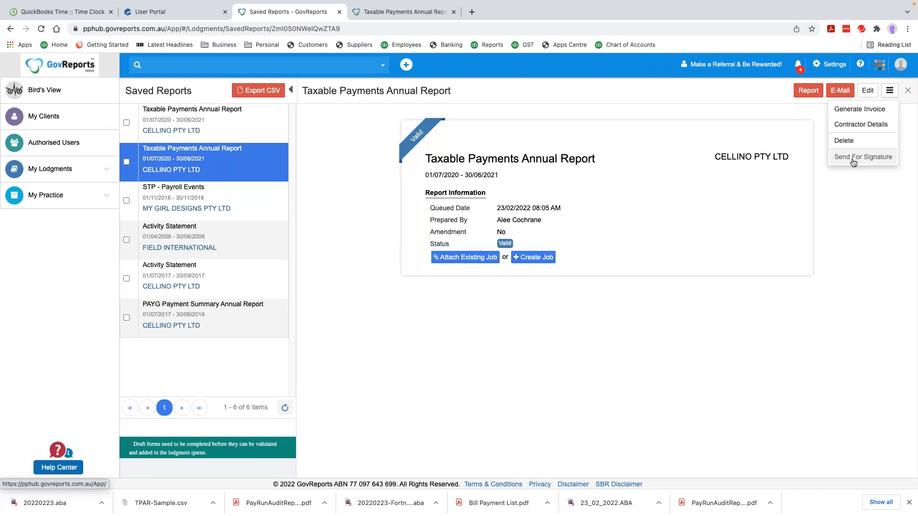
{"action": "left_click", "coordinate": [853, 161]}
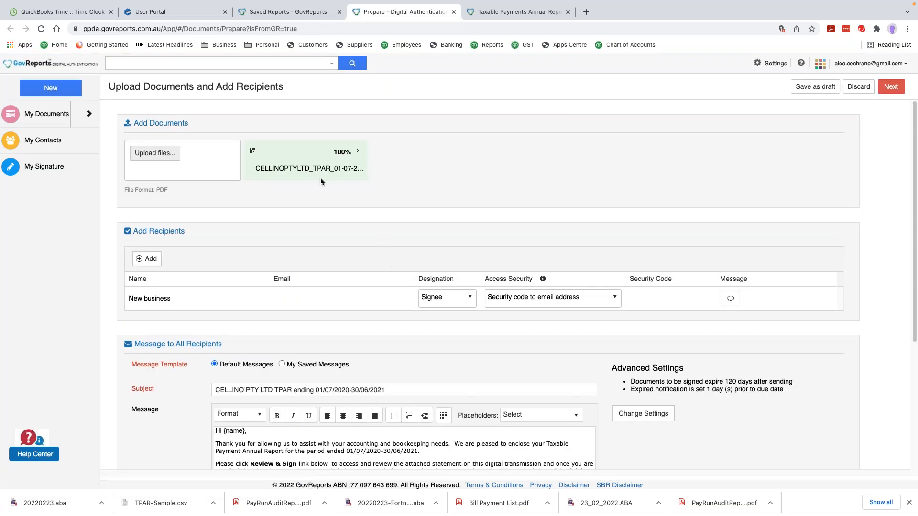
Fill in the New business recipient's e-mail with the suggested address and review the message
{"action": "left_click", "coordinate": [295, 301]}
{"action": "type", "text": "a"}
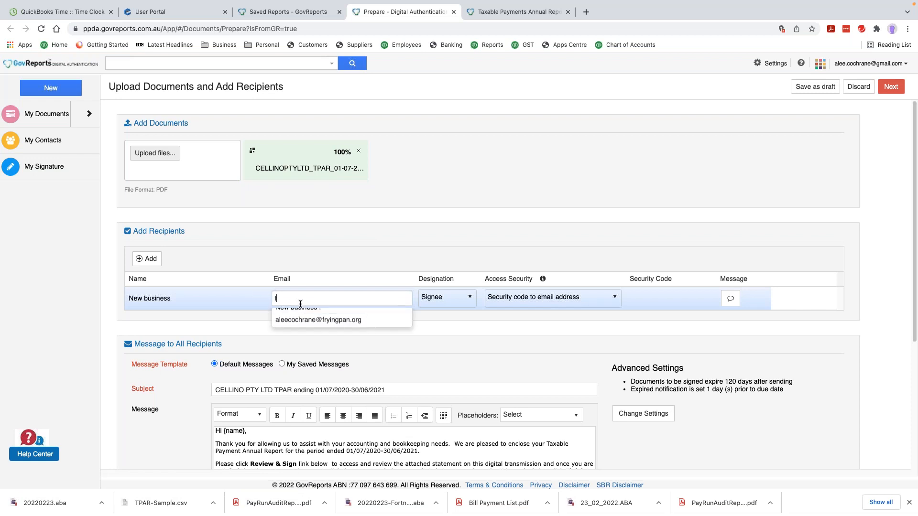
{"action": "left_click", "coordinate": [310, 328]}
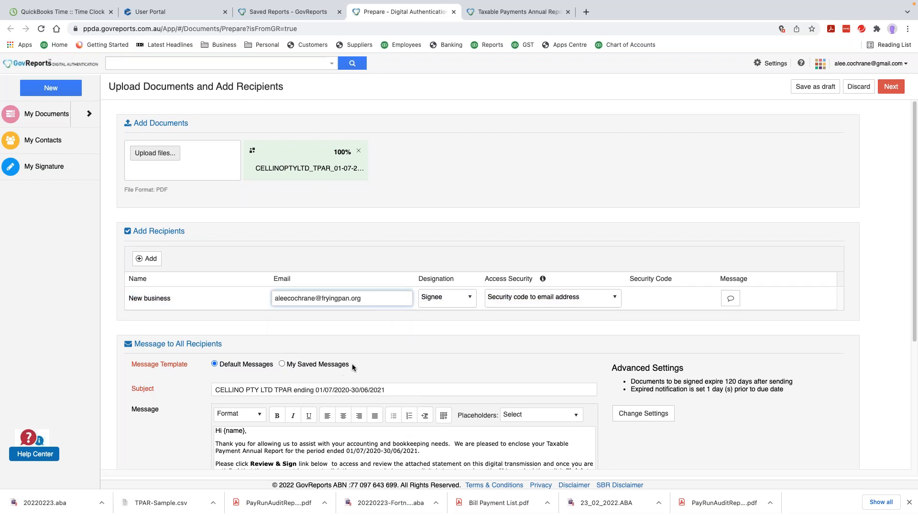
{"action": "scroll", "coordinate": [352, 364], "scroll_direction": "down", "scroll_amount": 4}
{"action": "scroll", "coordinate": [352, 367], "scroll_direction": "down", "scroll_amount": 1}
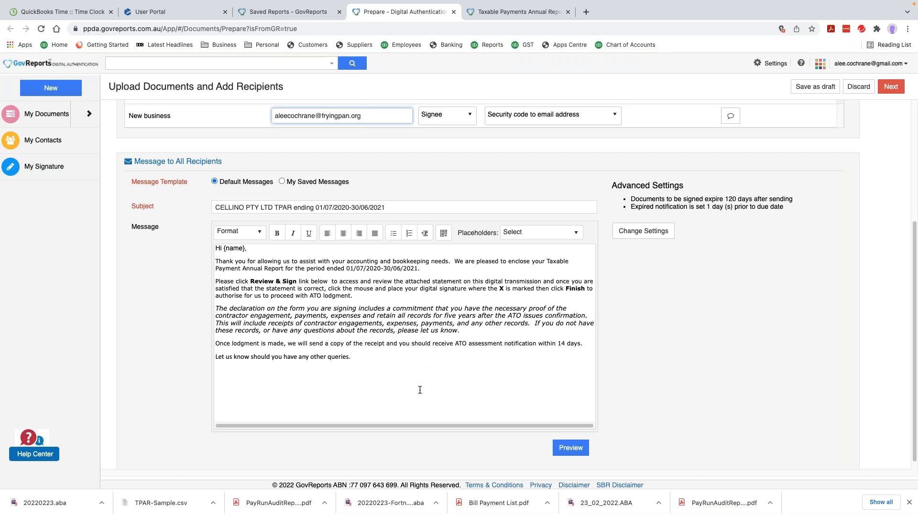
{"action": "scroll", "coordinate": [468, 363], "scroll_direction": "up", "scroll_amount": 5}
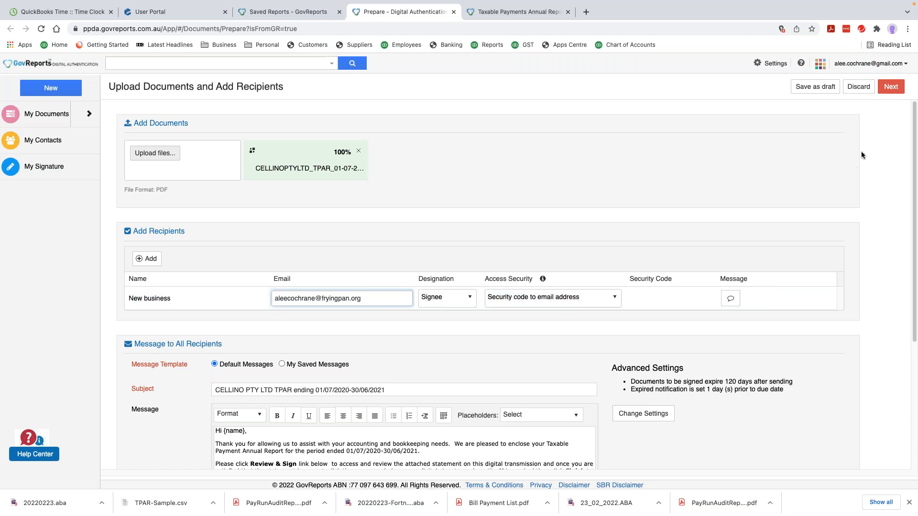
Keep Access Security as Security code to email address
{"action": "left_click", "coordinate": [537, 304]}
{"action": "left_click", "coordinate": [537, 304]}
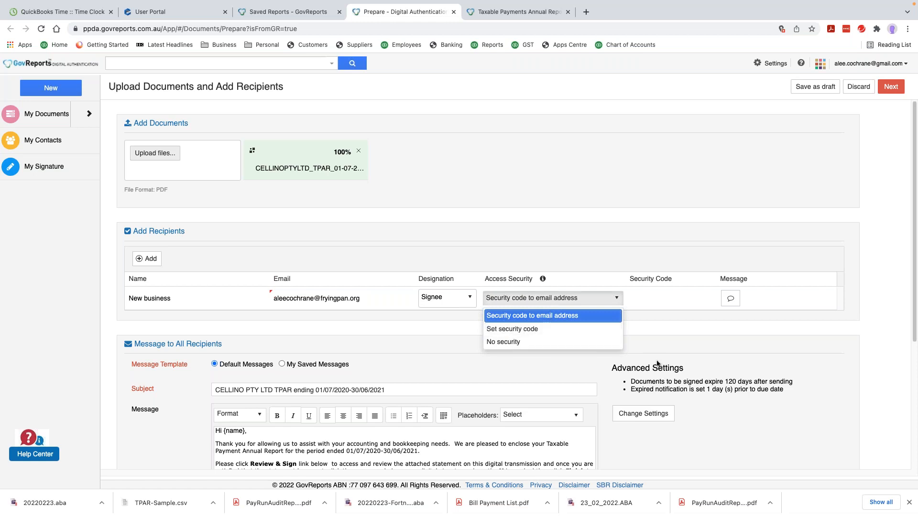
{"action": "left_click", "coordinate": [767, 341]}
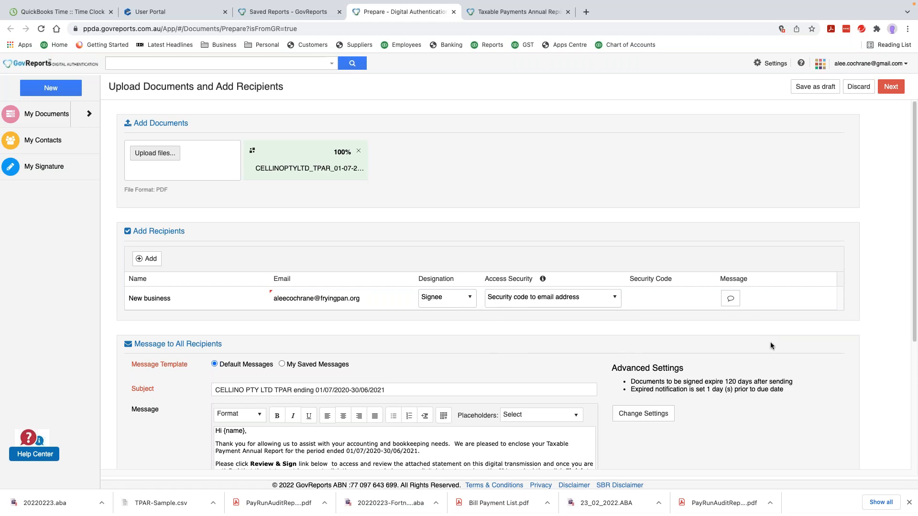
Mark New business's Signature box as the signature location and send the CELLINO TPAR for signature
{"action": "left_click", "coordinate": [892, 88]}
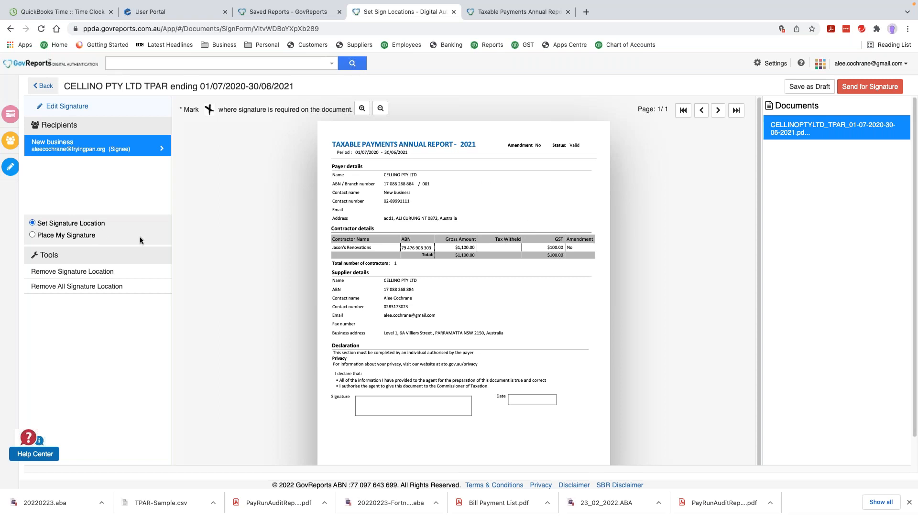
{"action": "left_click", "coordinate": [365, 400]}
{"action": "left_click", "coordinate": [32, 235]}
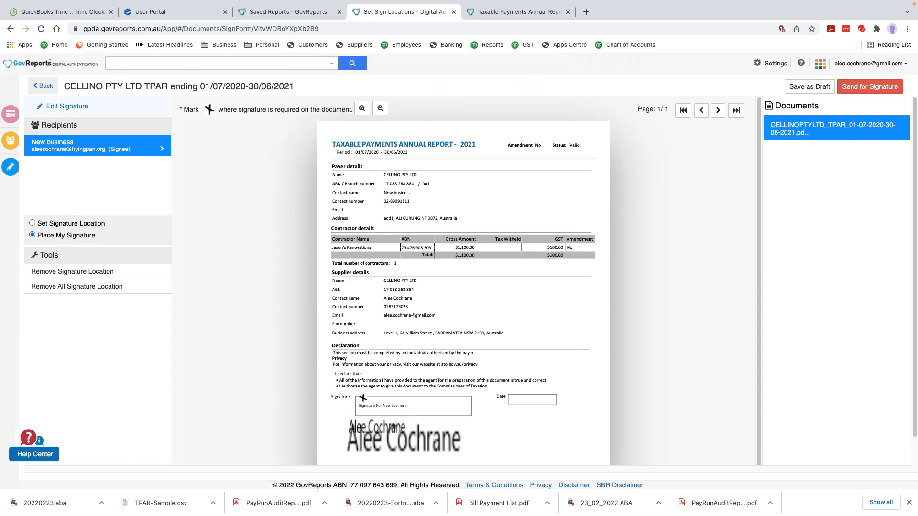
{"action": "left_click", "coordinate": [32, 223]}
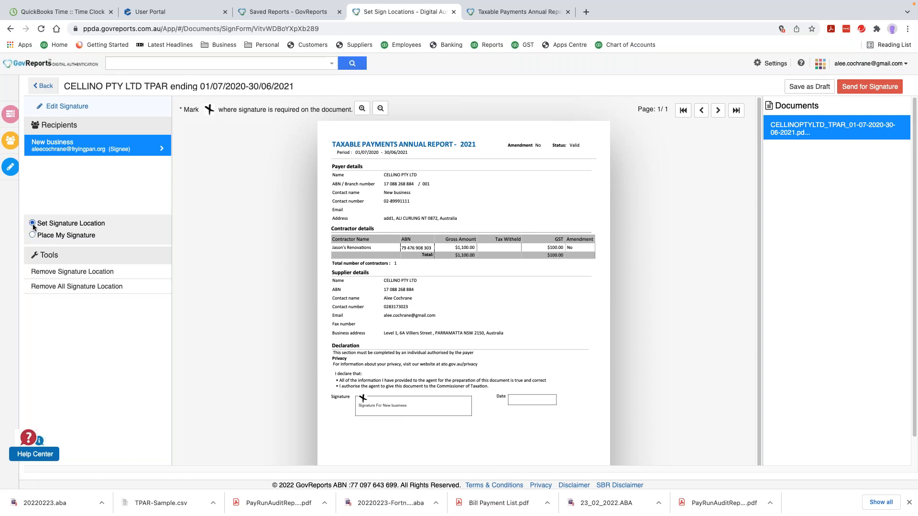
{"action": "left_click", "coordinate": [84, 273]}
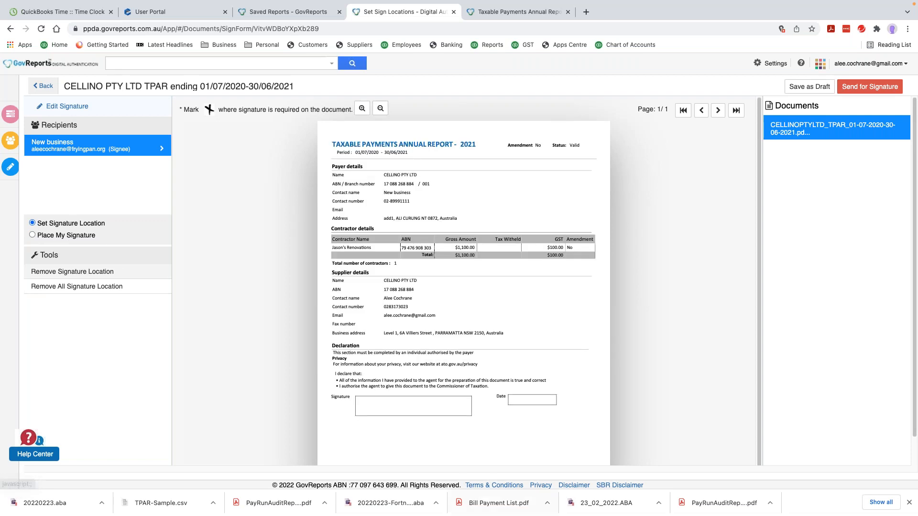
{"action": "left_click", "coordinate": [364, 402]}
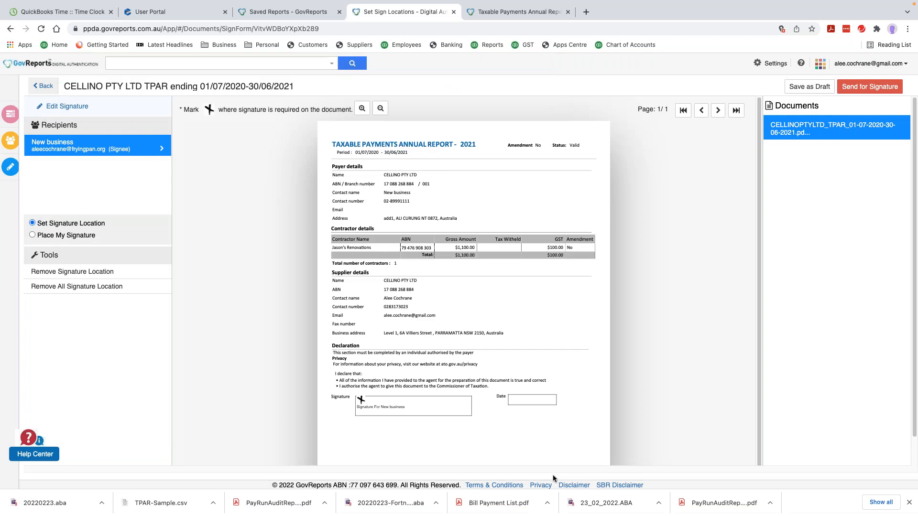
{"action": "left_click", "coordinate": [857, 89]}
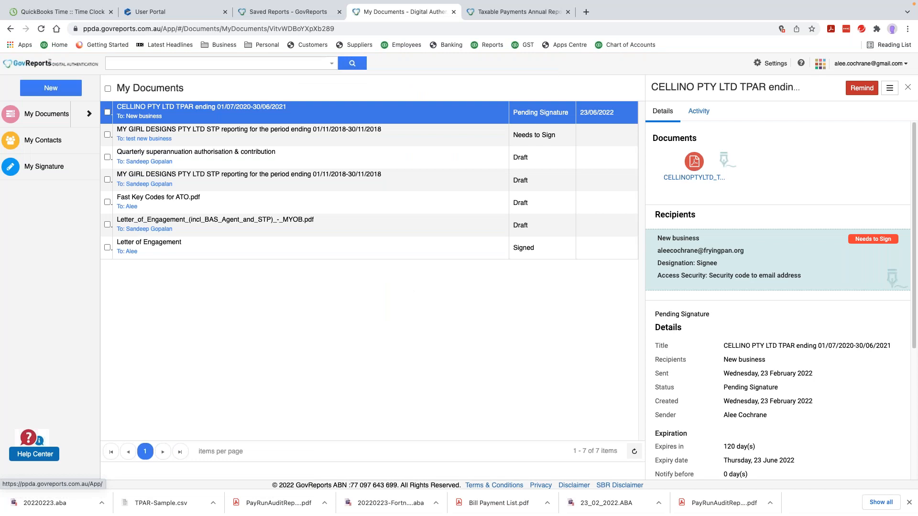
Close the My Documents tab to get back to the valid CELLINO TPAR in Saved Reports
{"action": "left_click", "coordinate": [819, 64]}
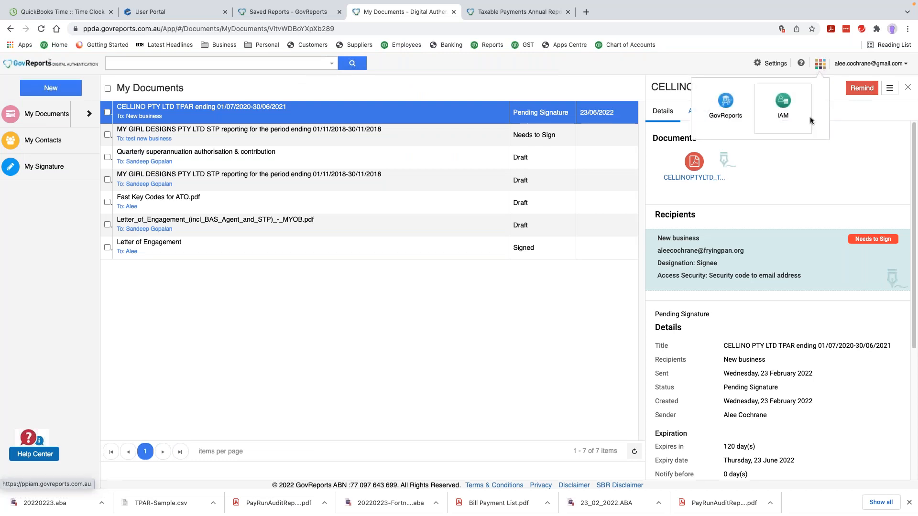
{"action": "left_click", "coordinate": [852, 136]}
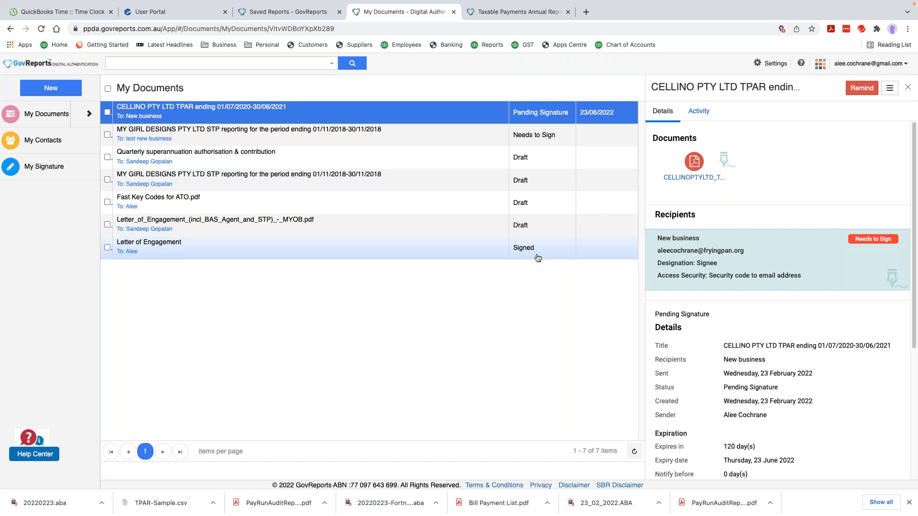
{"action": "left_click", "coordinate": [454, 12]}
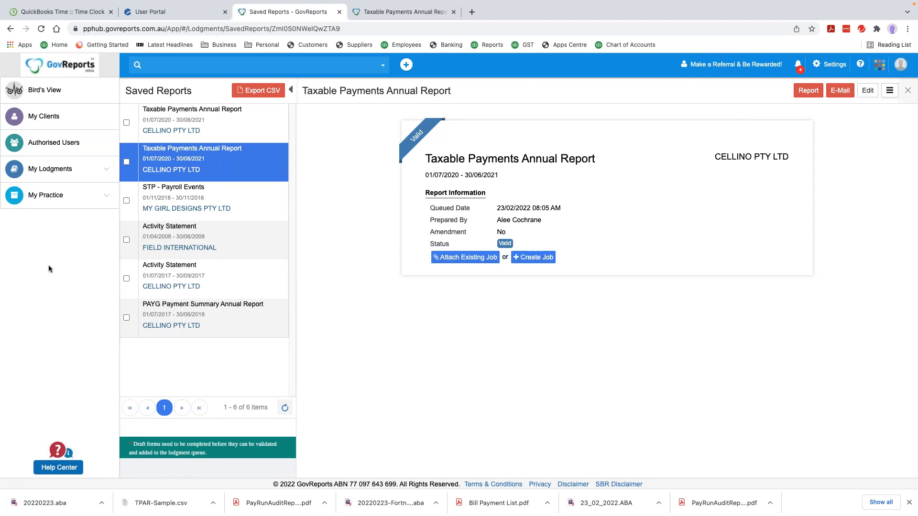
Review Saved Reports, select the valid CELLINO TPAR, then view Lodgment History's three lodged reports
{"action": "left_click", "coordinate": [79, 172]}
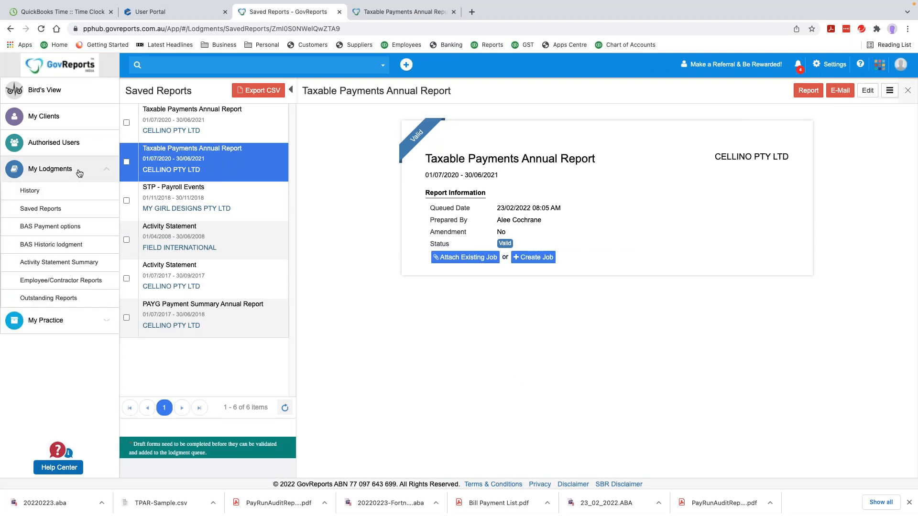
{"action": "left_click", "coordinate": [62, 213]}
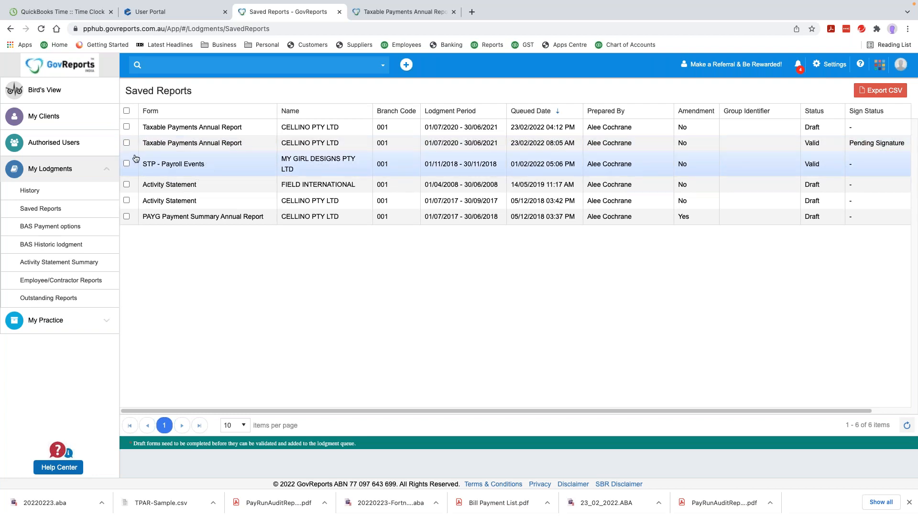
{"action": "left_click", "coordinate": [126, 143]}
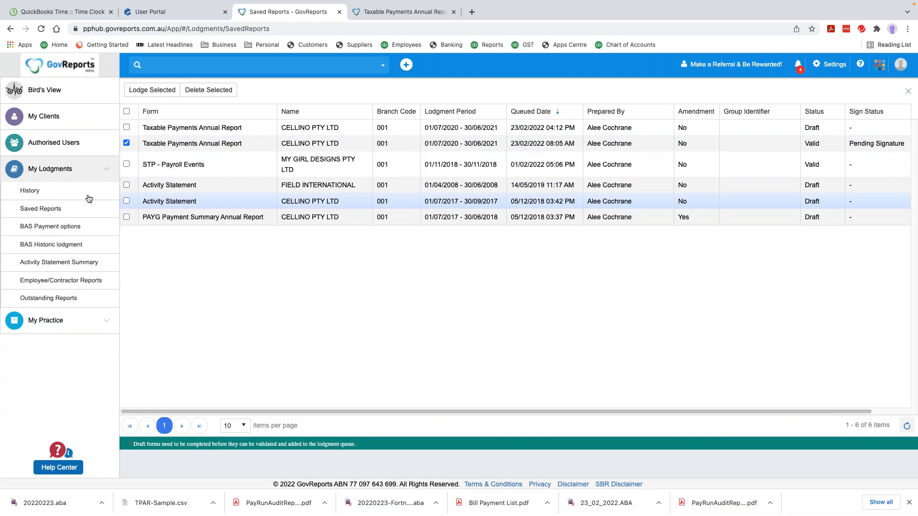
{"action": "left_click", "coordinate": [58, 193]}
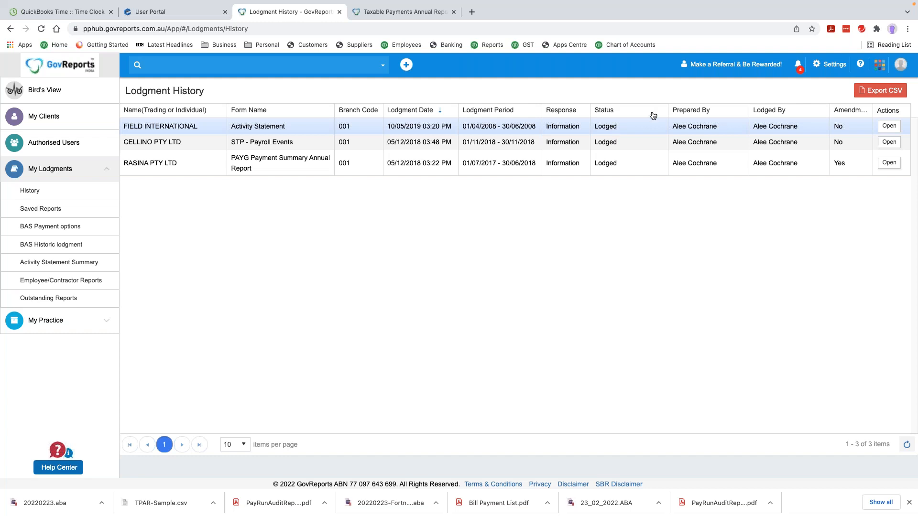
{"action": "left_click", "coordinate": [879, 66]}
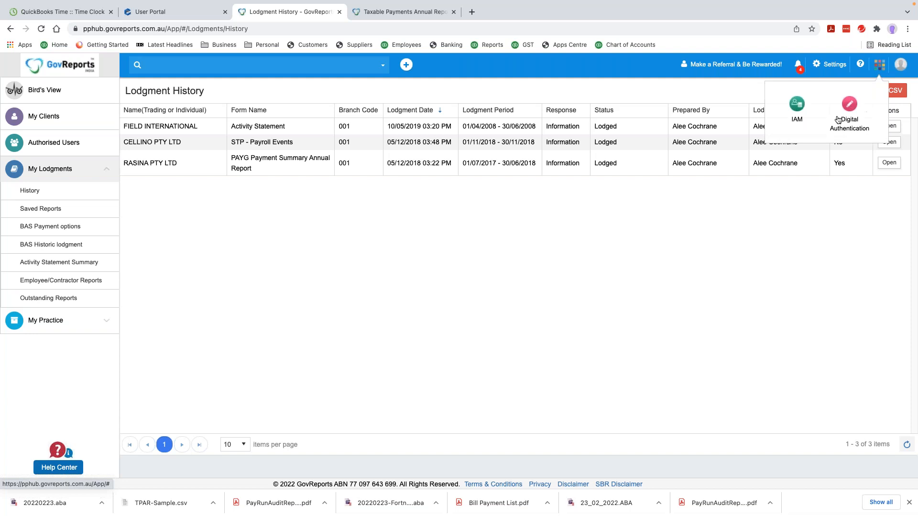
Open Digital Authentication and tick the Pending Signature CELLINO PTY LTD TPAR 2020-2021 document
{"action": "left_click", "coordinate": [850, 108]}
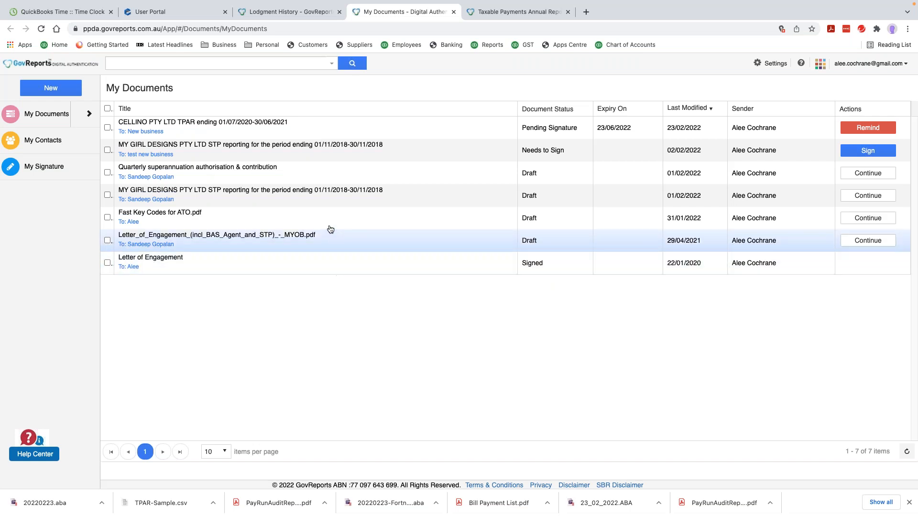
{"action": "left_click", "coordinate": [108, 128]}
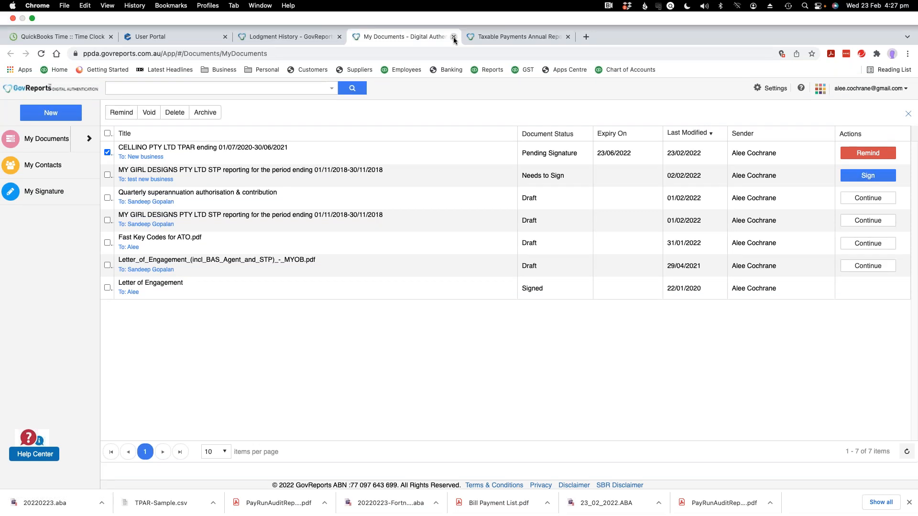
Open CELLINO PTY LTD from My Clients and choose Taxable Payments Annual Report under Forms
{"action": "left_click", "coordinate": [453, 37]}
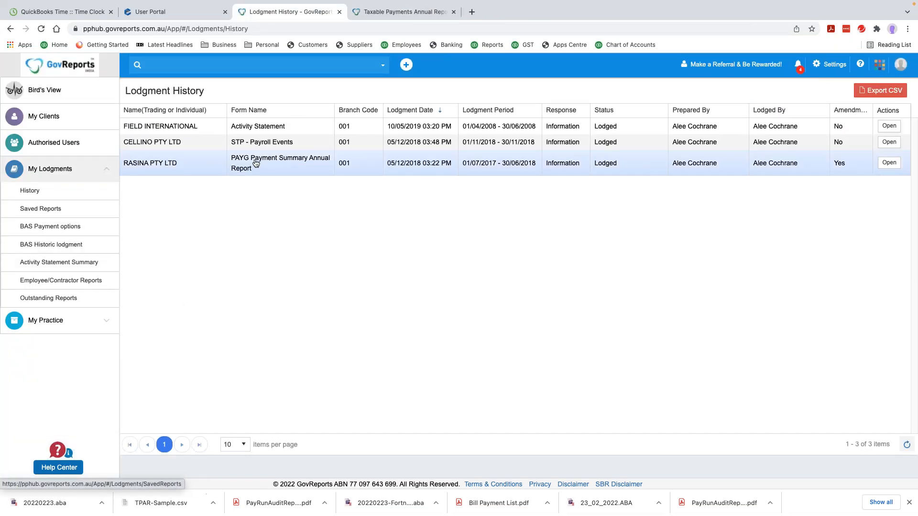
{"action": "left_click", "coordinate": [35, 116]}
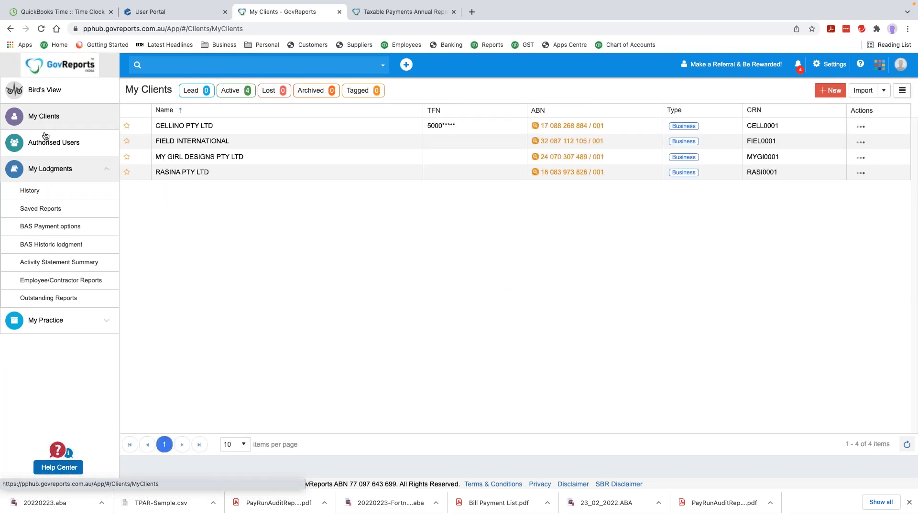
{"action": "left_click", "coordinate": [186, 127]}
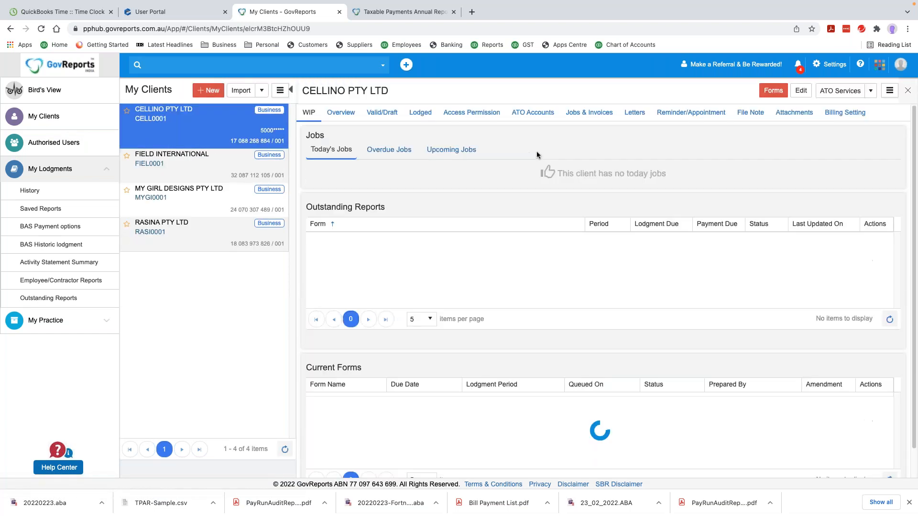
{"action": "left_click", "coordinate": [773, 91]}
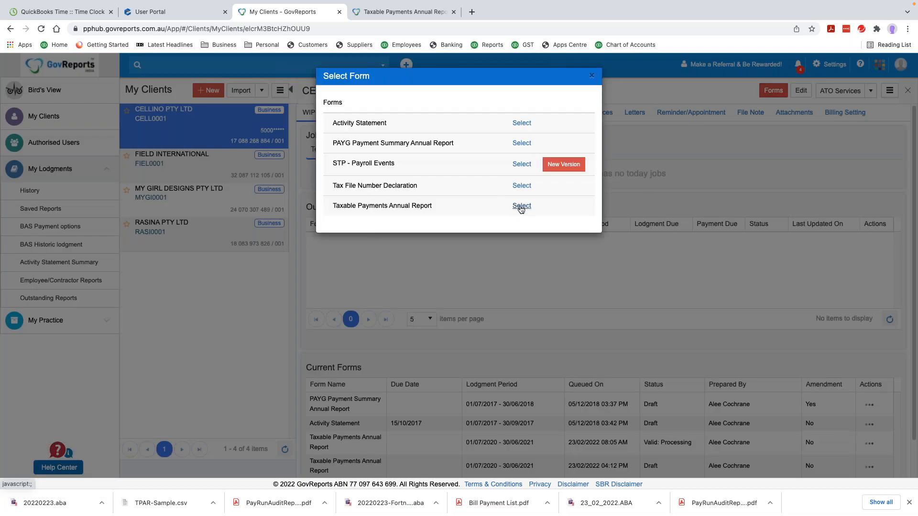
{"action": "left_click", "coordinate": [520, 206]}
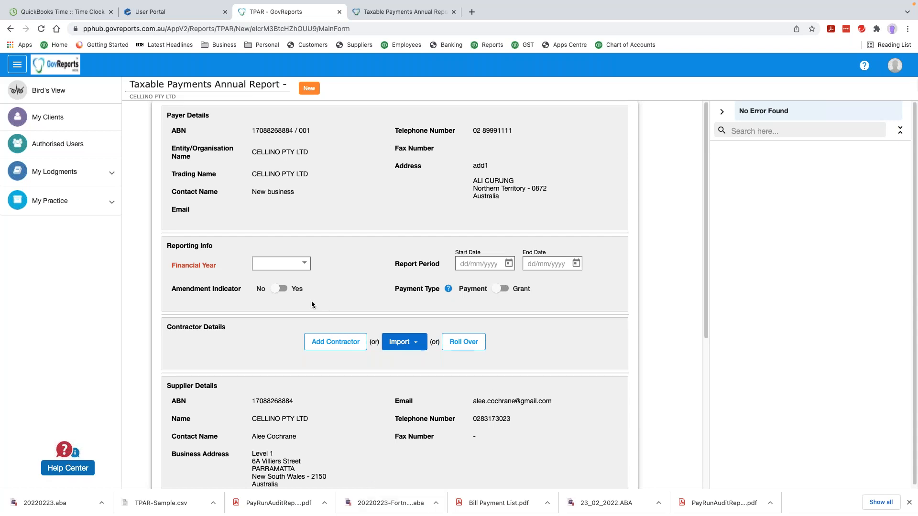
Choose financial year 2020 and confirm the Amendment Indicator as Yes
{"action": "left_click", "coordinate": [303, 264]}
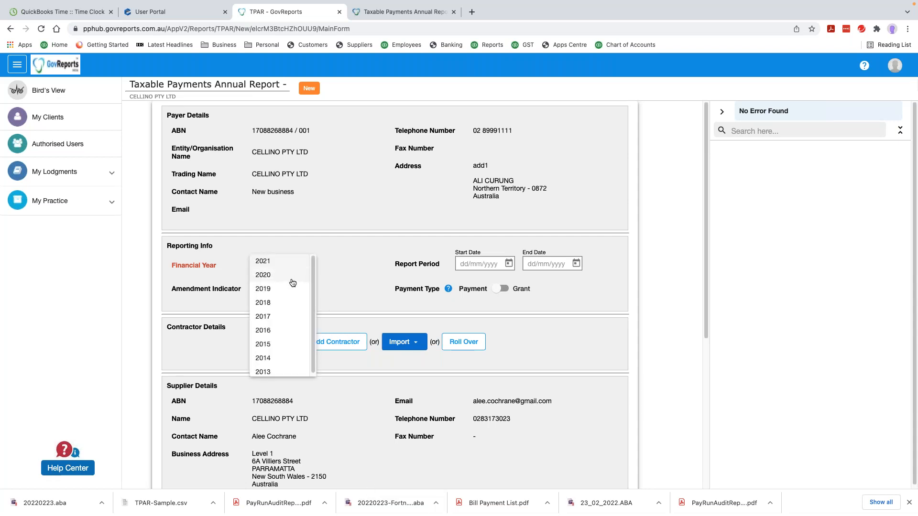
{"action": "scroll", "coordinate": [293, 305], "scroll_direction": "down", "scroll_amount": 1}
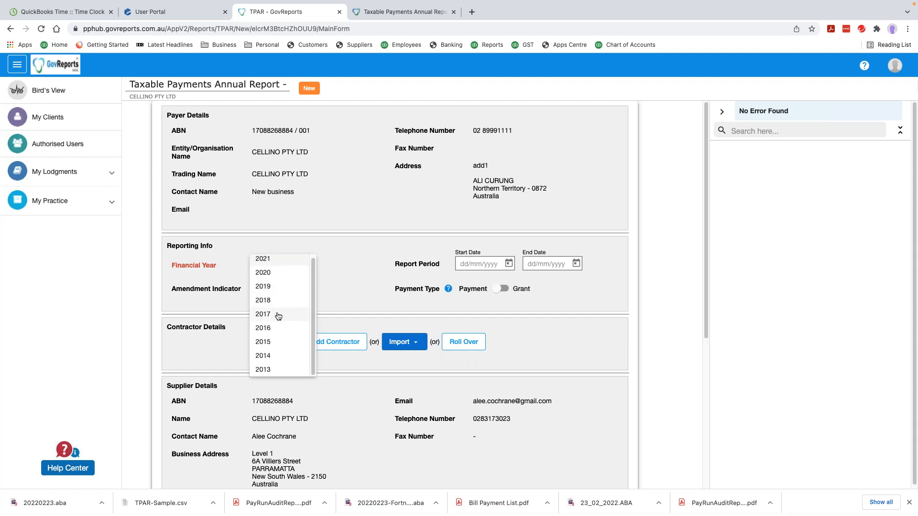
{"action": "left_click", "coordinate": [280, 272]}
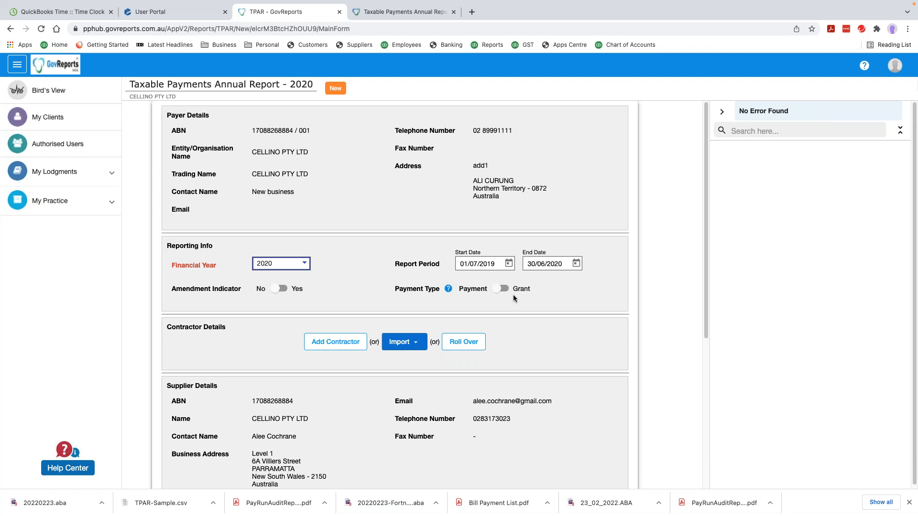
{"action": "left_click", "coordinate": [277, 290]}
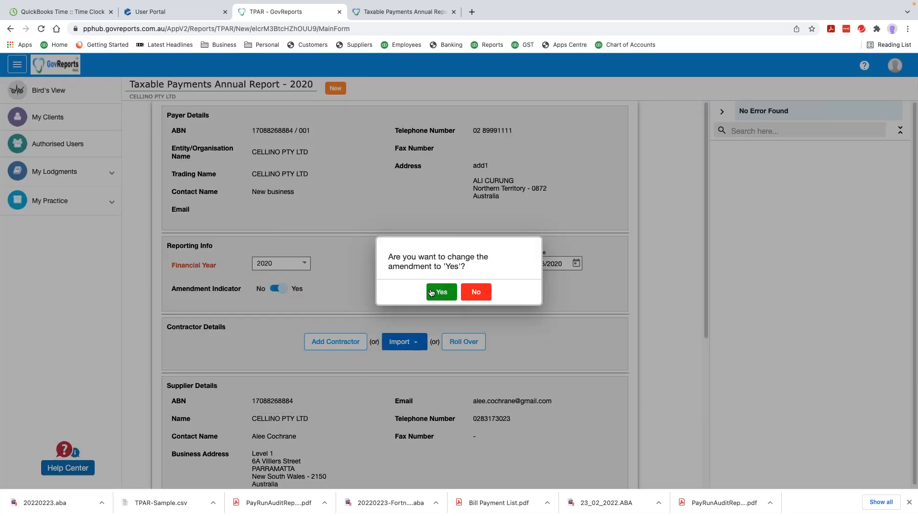
{"action": "left_click", "coordinate": [441, 292]}
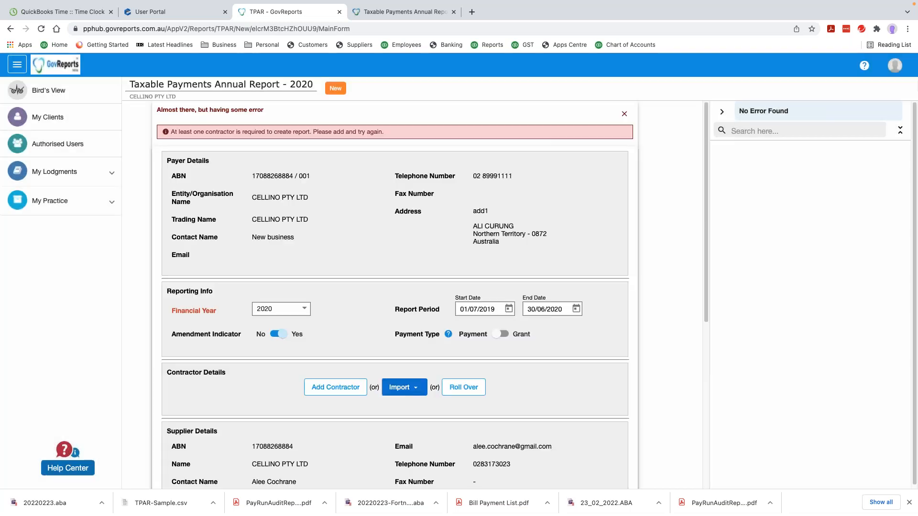
{"action": "scroll", "coordinate": [394, 263], "scroll_direction": "down", "scroll_amount": 3}
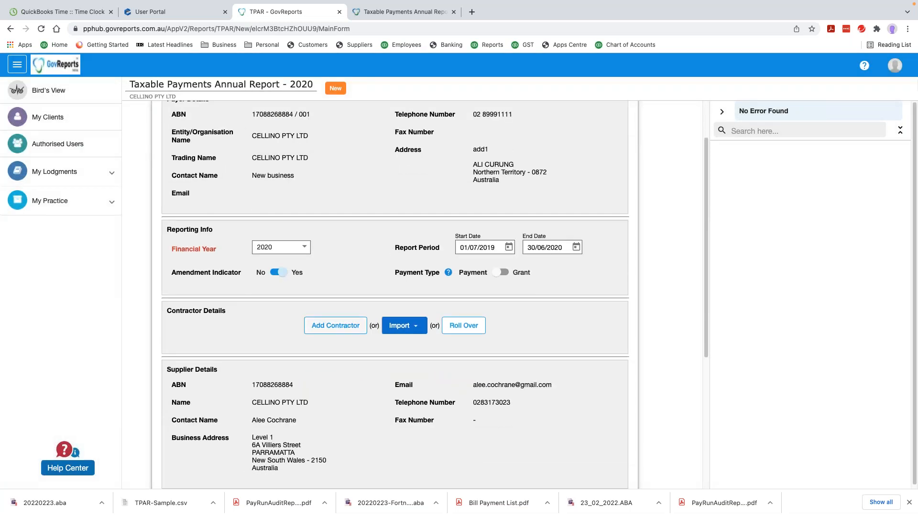
Add a contractor with the suggested ABN, first and family names, and business name Jason's Renovations
{"action": "left_click", "coordinate": [335, 325]}
{"action": "left_click", "coordinate": [297, 143]}
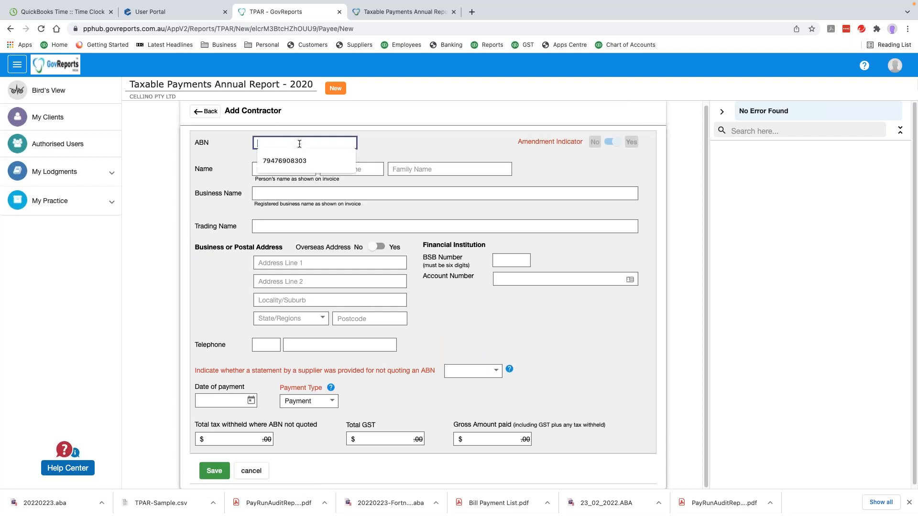
{"action": "left_click", "coordinate": [296, 164]}
{"action": "left_click", "coordinate": [290, 169]}
{"action": "left_click", "coordinate": [291, 191]}
{"action": "left_click", "coordinate": [415, 168]}
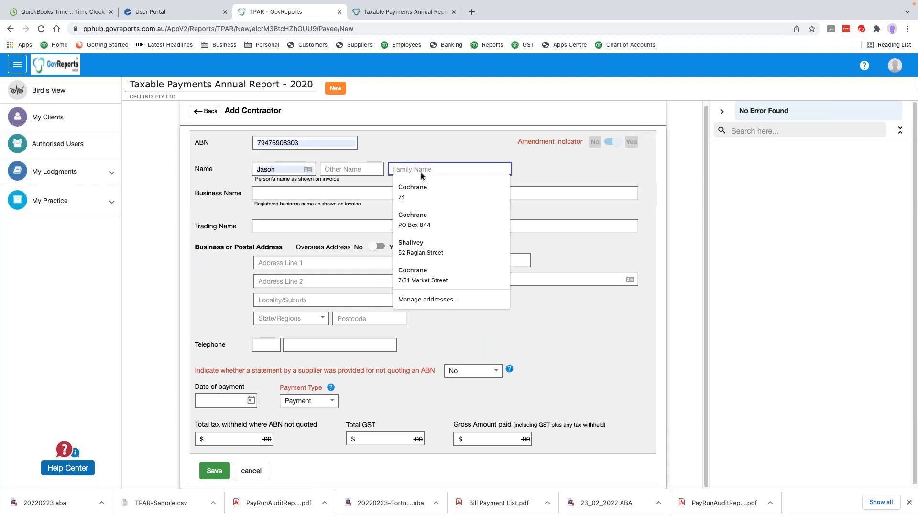
{"action": "type", "text": "Bourne"}
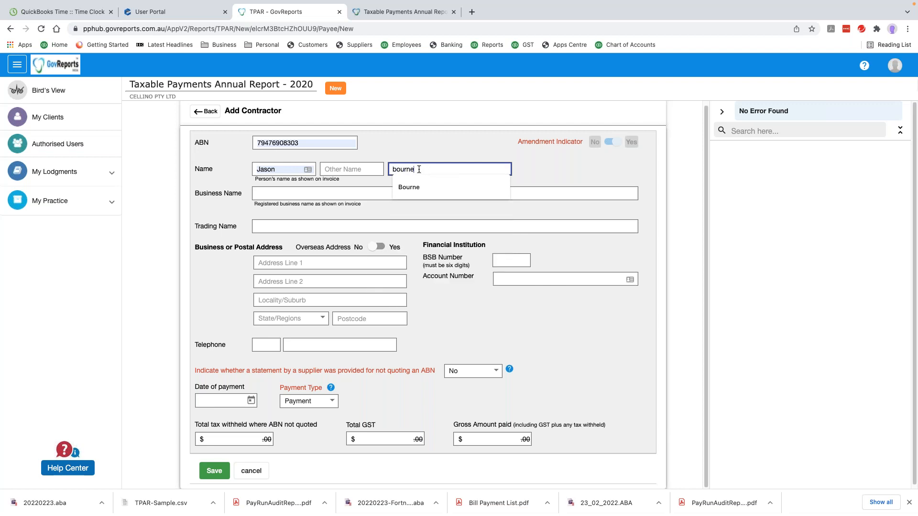
{"action": "left_click", "coordinate": [408, 186]}
{"action": "left_click", "coordinate": [330, 194]}
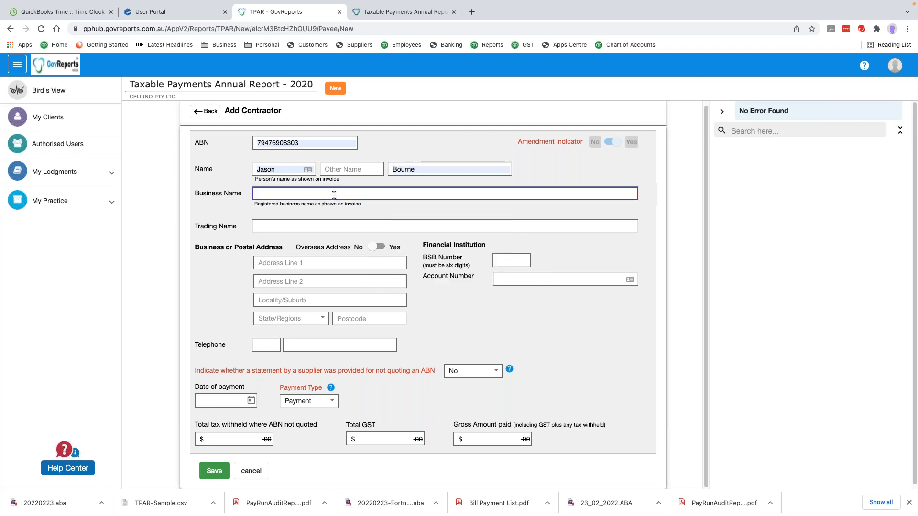
{"action": "type", "text": "jas"}
{"action": "left_click", "coordinate": [324, 210]}
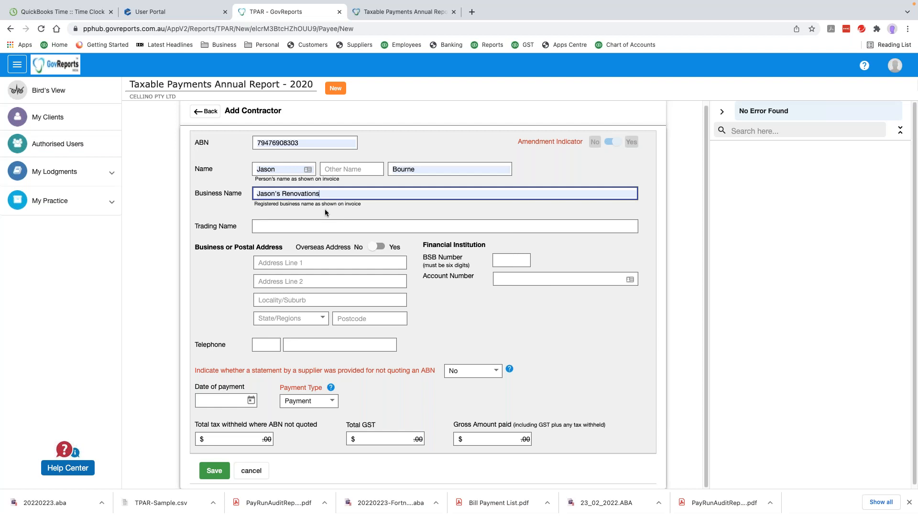
Enter the contractor's street address and suburb, with state NSW
{"action": "left_click", "coordinate": [328, 262]}
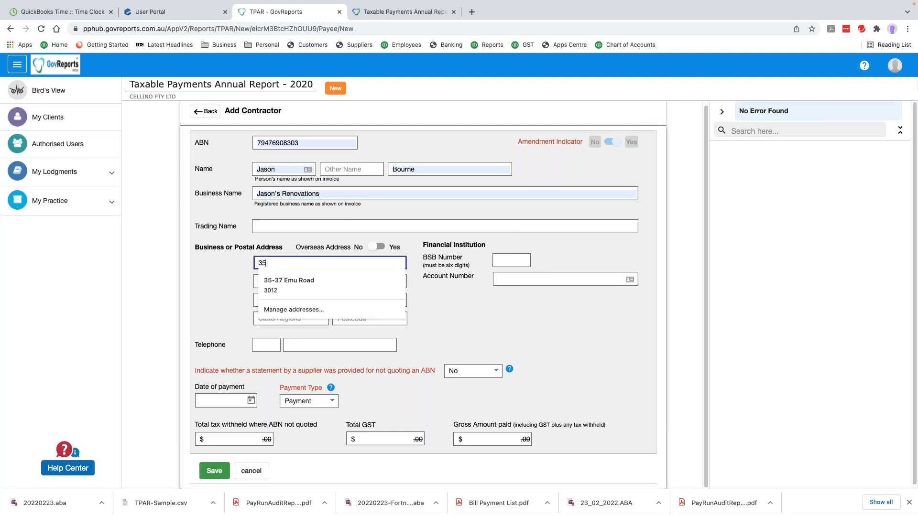
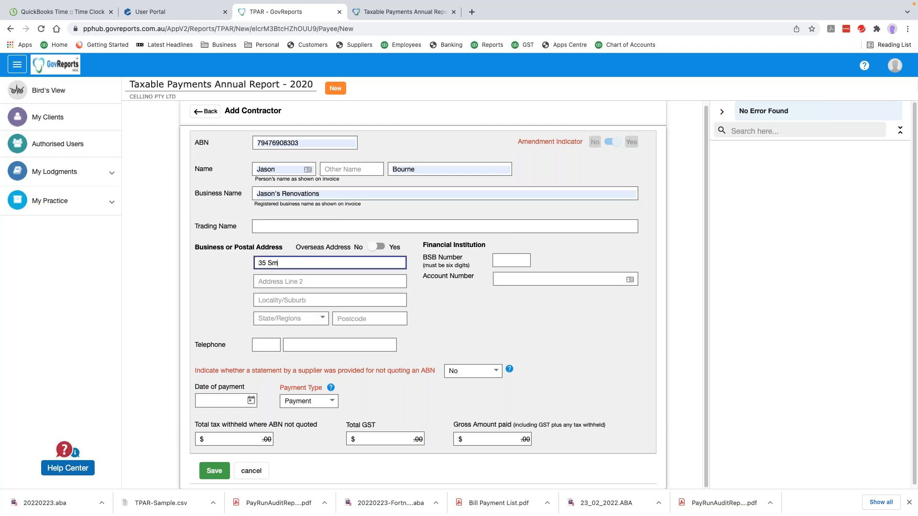
{"action": "key", "text": "Tab"}
{"action": "key", "text": "Tab"}
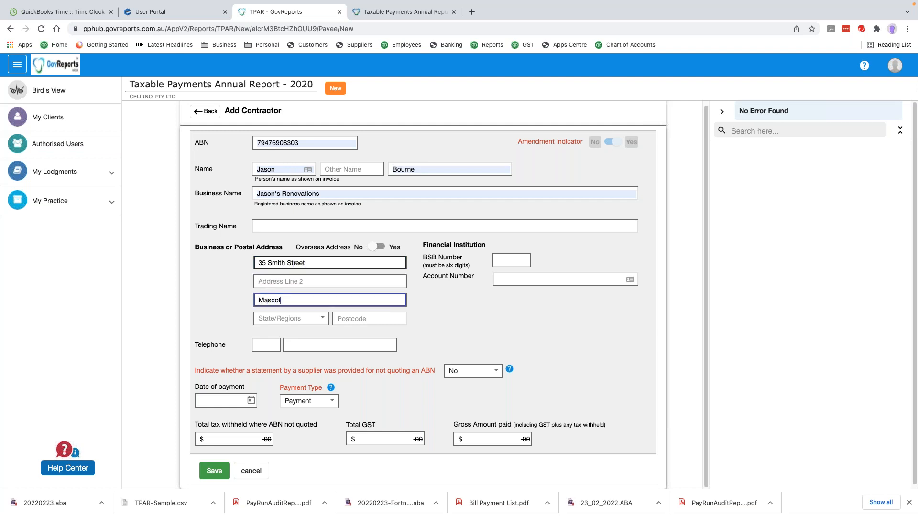
{"action": "key", "text": "Tab"}
{"action": "key", "text": "n"}
{"action": "key", "text": "Tab"}
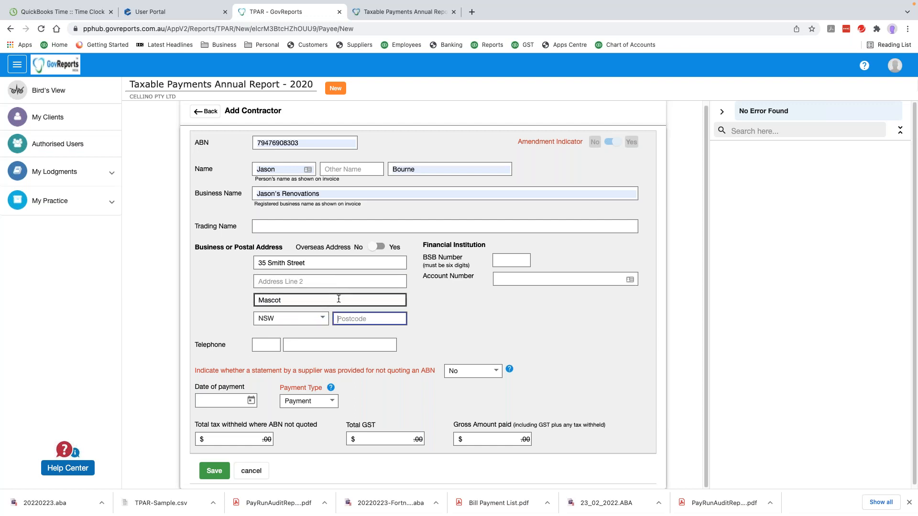
Fill in the contractor's postcode and telephone area code and number
{"action": "left_click", "coordinate": [357, 320]}
{"action": "type", "text": "2020"}
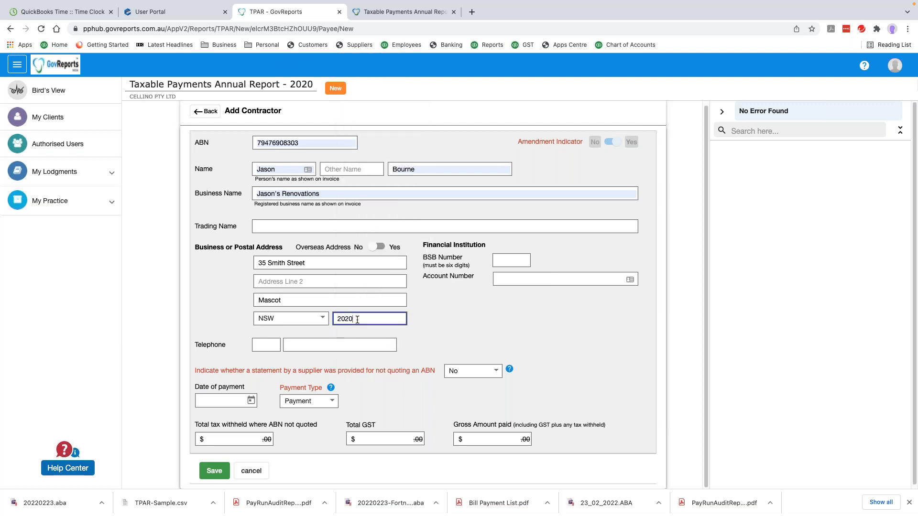
{"action": "left_click", "coordinate": [269, 343]}
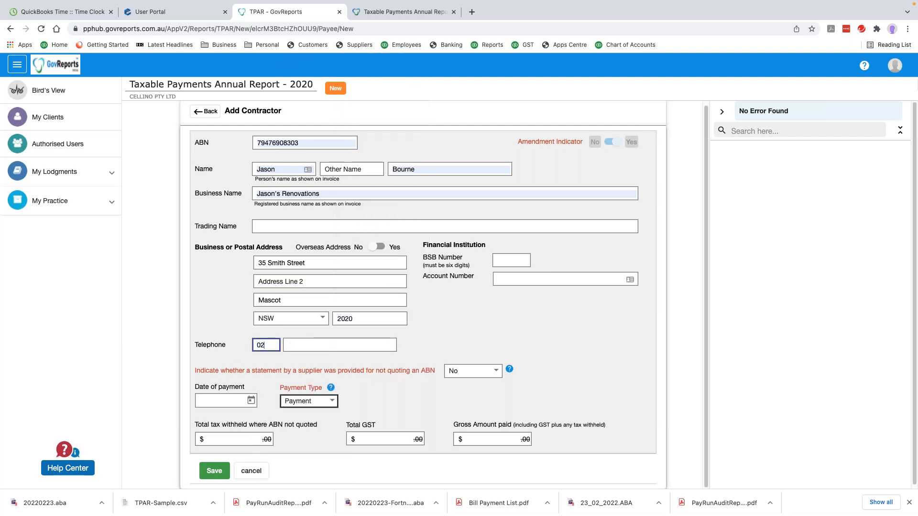
{"action": "key", "text": "Tab"}
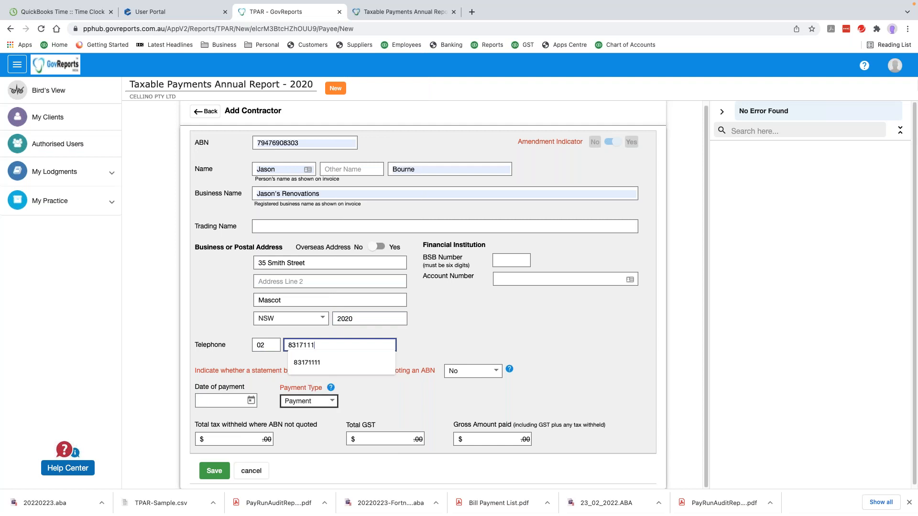
Fill the contractor's BSB and account number from saved suggestions
{"action": "left_click", "coordinate": [510, 260]}
{"action": "left_click", "coordinate": [526, 281]}
{"action": "left_click", "coordinate": [528, 279]}
{"action": "left_click", "coordinate": [521, 301]}
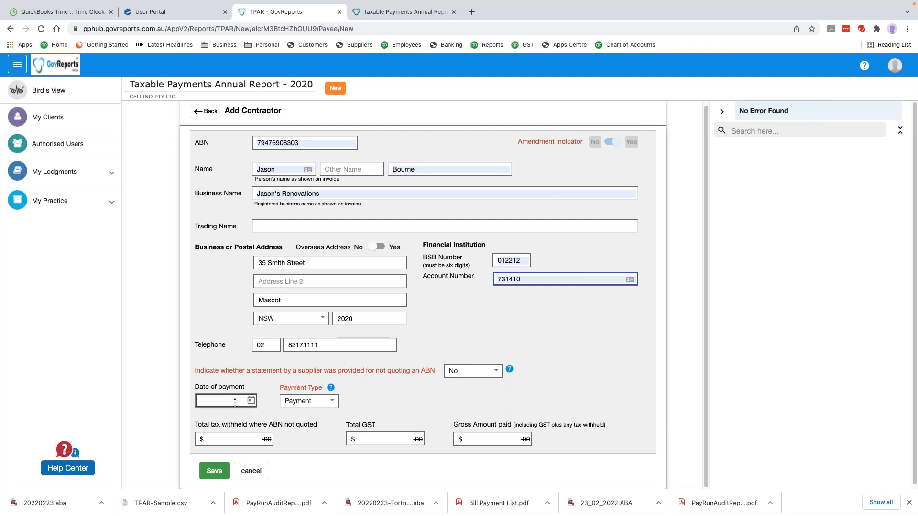
Record a 31/05/2020 payment with Total GST 200 and Gross Amount paid 2,200, and save the contractor
{"action": "left_click", "coordinate": [221, 401]}
{"action": "type", "text": "31/5/"}
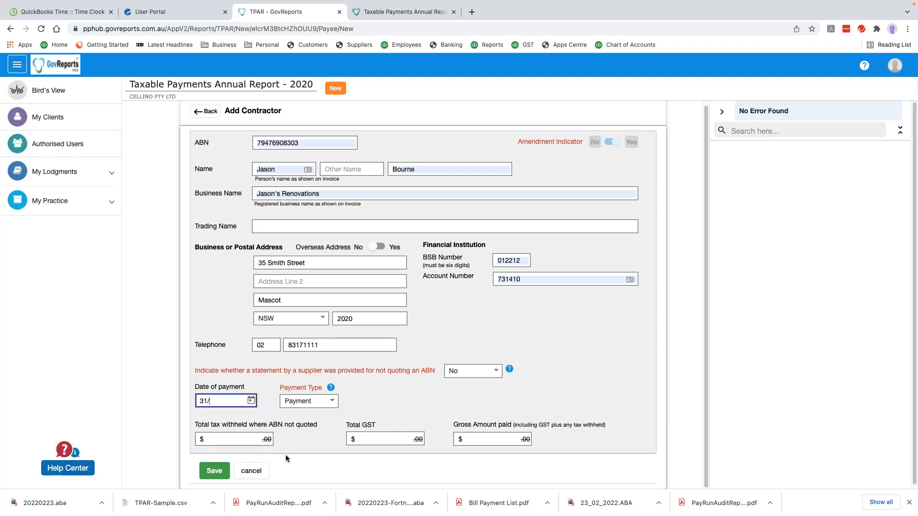
{"action": "key", "text": "BackSpace"}
{"action": "key", "text": "BackSpace"}
{"action": "type", "text": "04/2"}
{"action": "key", "text": "BackSpace"}
{"action": "key", "text": "BackSpace"}
{"action": "type", "text": "5"}
{"action": "scroll", "coordinate": [470, 290], "scroll_direction": "up", "scroll_amount": 1}
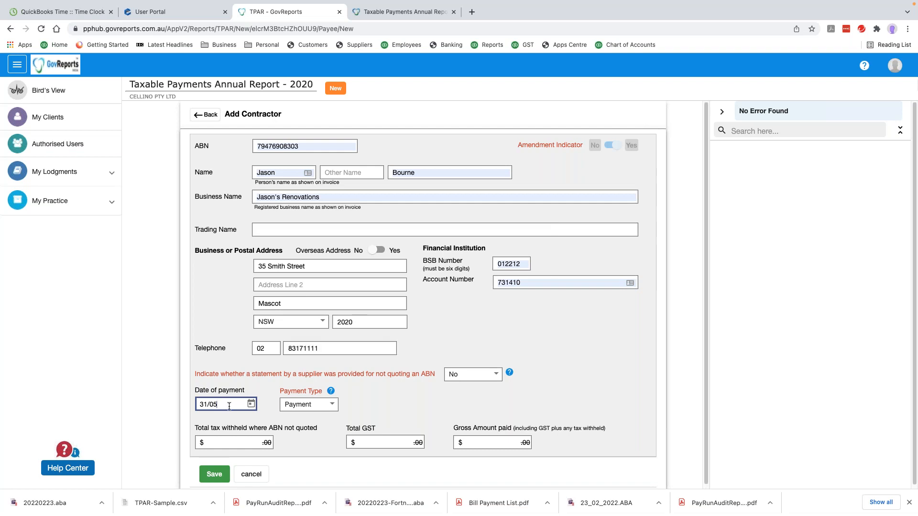
{"action": "type", "text": "/2020"}
{"action": "left_click", "coordinate": [385, 443]}
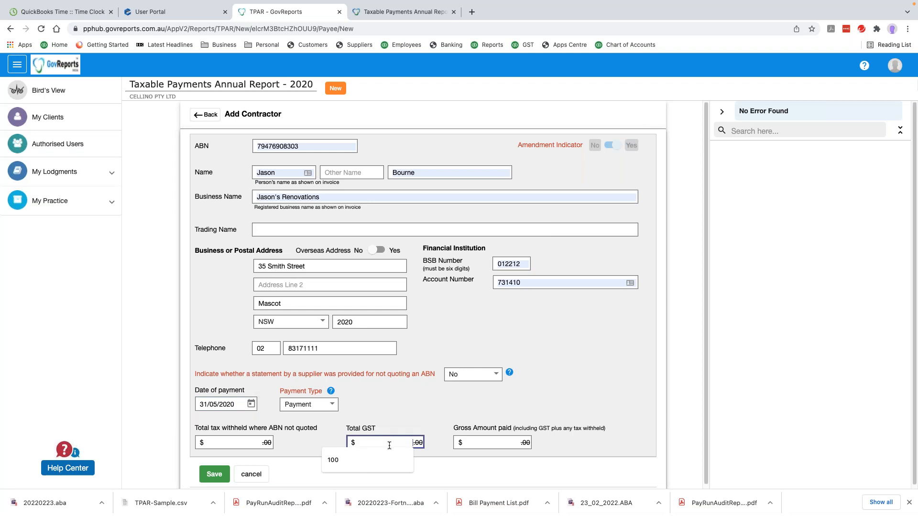
{"action": "type", "text": "200"}
{"action": "key", "text": "Tab"}
{"action": "type", "text": "2,200"}
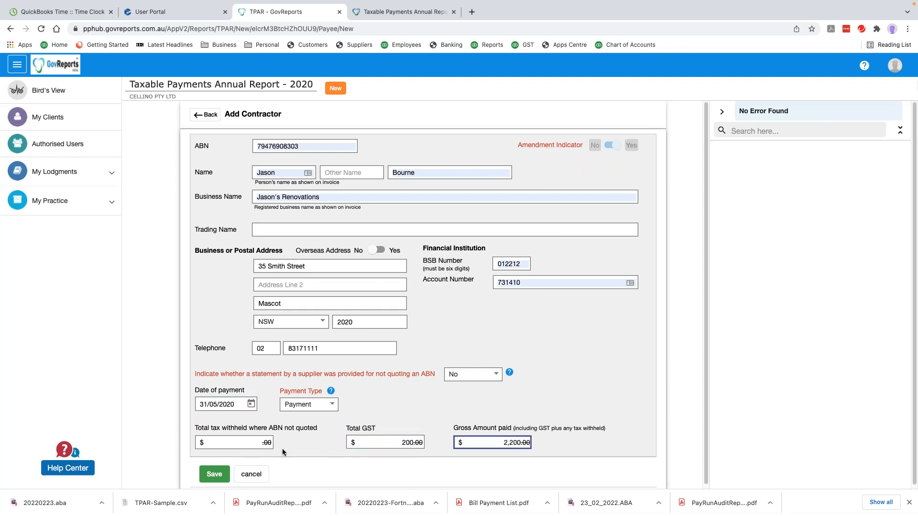
{"action": "left_click", "coordinate": [210, 474]}
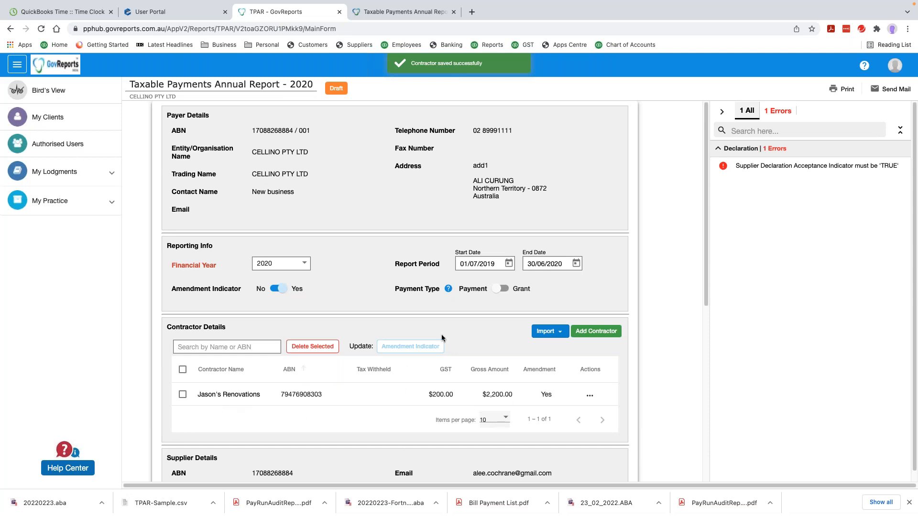
Tick 'I declare that', choose Validate and Send for Signature, and submit the amended report
{"action": "scroll", "coordinate": [425, 337], "scroll_direction": "down", "scroll_amount": 3}
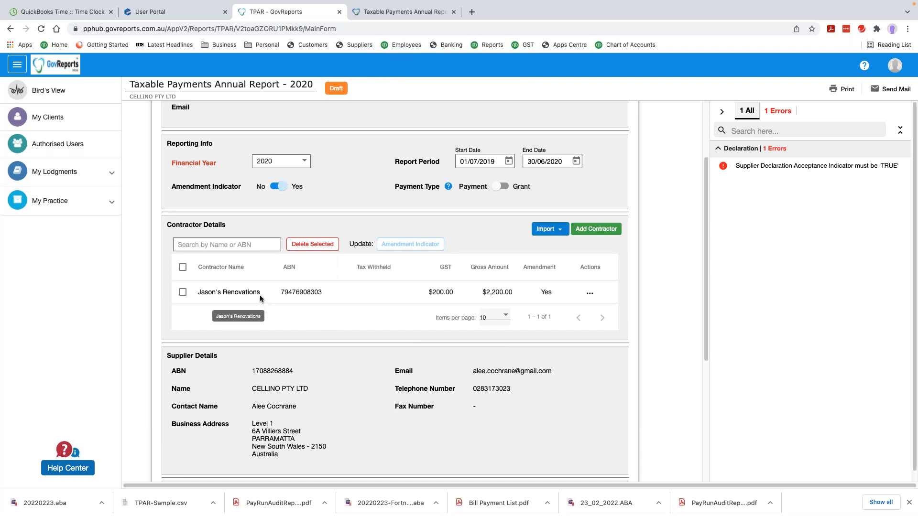
{"action": "scroll", "coordinate": [372, 361], "scroll_direction": "down", "scroll_amount": 5}
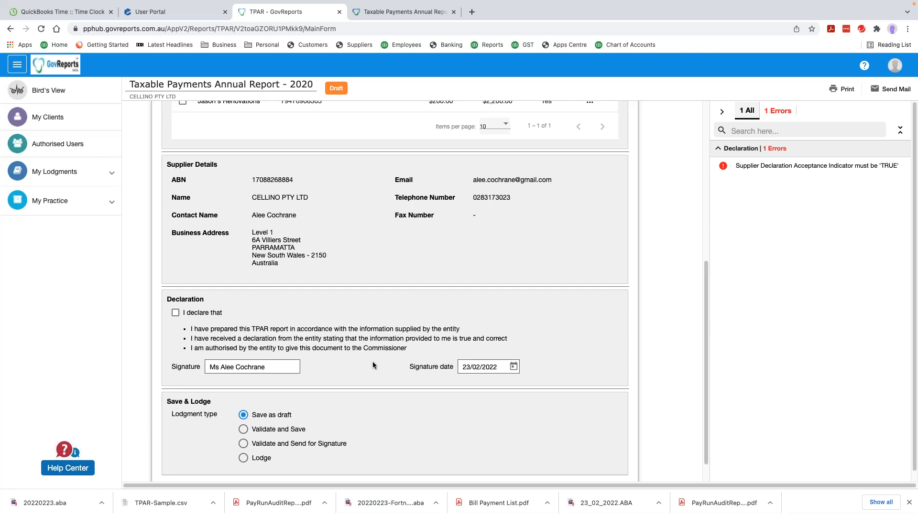
{"action": "left_click", "coordinate": [176, 313]}
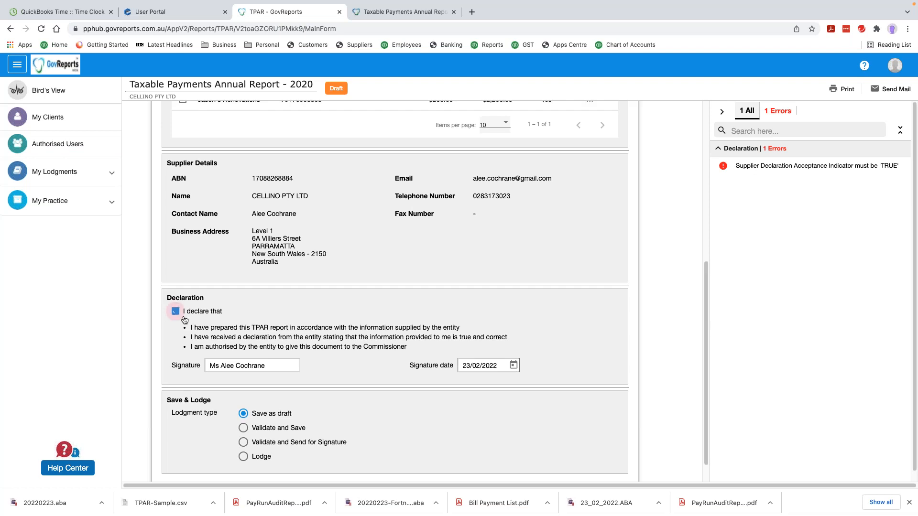
{"action": "left_click", "coordinate": [243, 443]}
{"action": "scroll", "coordinate": [335, 430], "scroll_direction": "down", "scroll_amount": 1}
{"action": "left_click", "coordinate": [245, 464]}
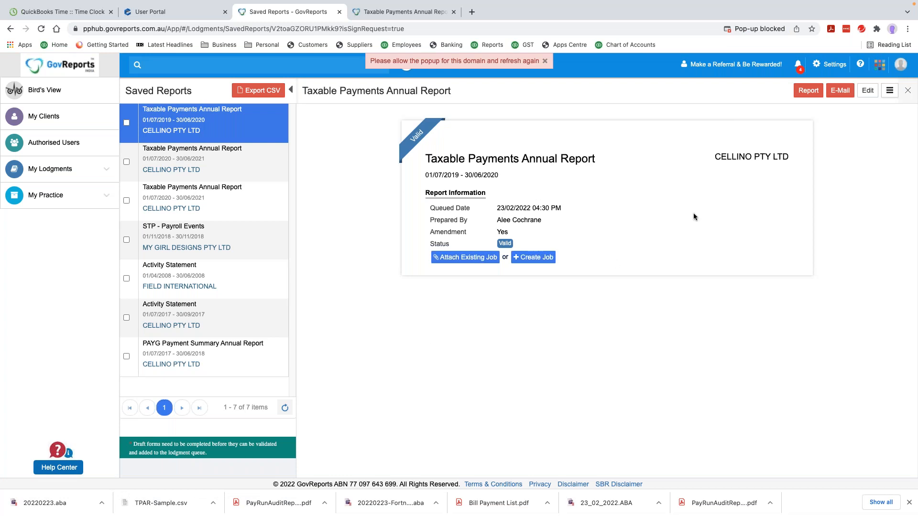
Always allow pop-ups from GovReports and reload so the blocked signing window opens
{"action": "left_click", "coordinate": [781, 30]}
{"action": "left_click", "coordinate": [678, 75]}
{"action": "left_click", "coordinate": [793, 116]}
{"action": "left_click", "coordinate": [43, 30]}
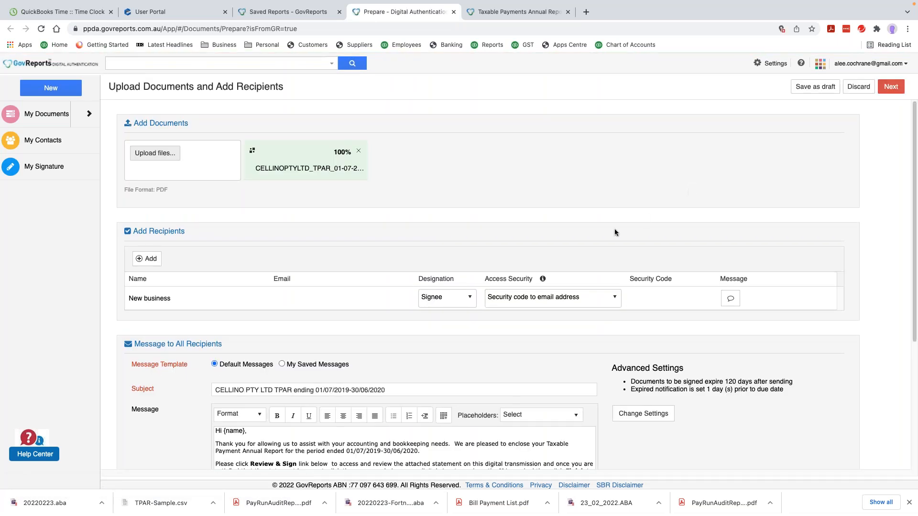
Review the attached 2019–20 CELLINO TPAR PDF, then discard the signing request
{"action": "scroll", "coordinate": [582, 275], "scroll_direction": "down", "scroll_amount": 4}
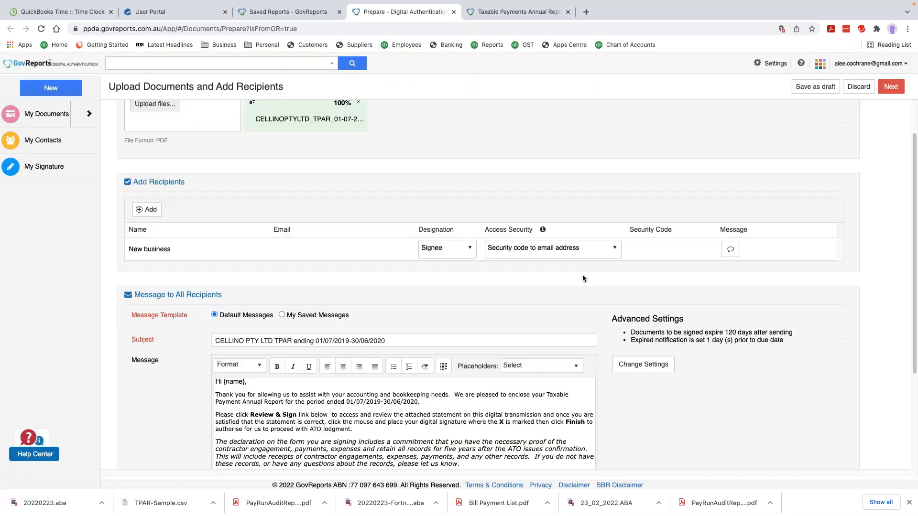
{"action": "scroll", "coordinate": [582, 275], "scroll_direction": "down", "scroll_amount": 4}
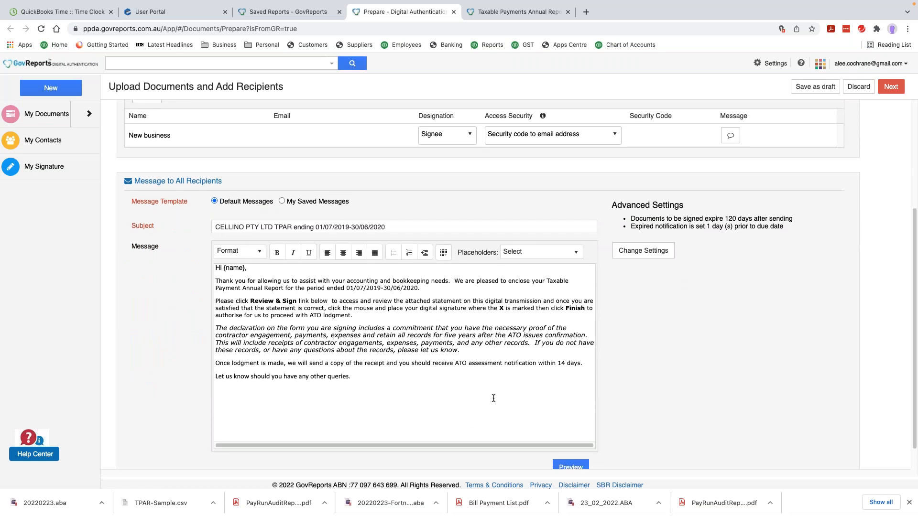
{"action": "scroll", "coordinate": [807, 200], "scroll_direction": "up", "scroll_amount": 6}
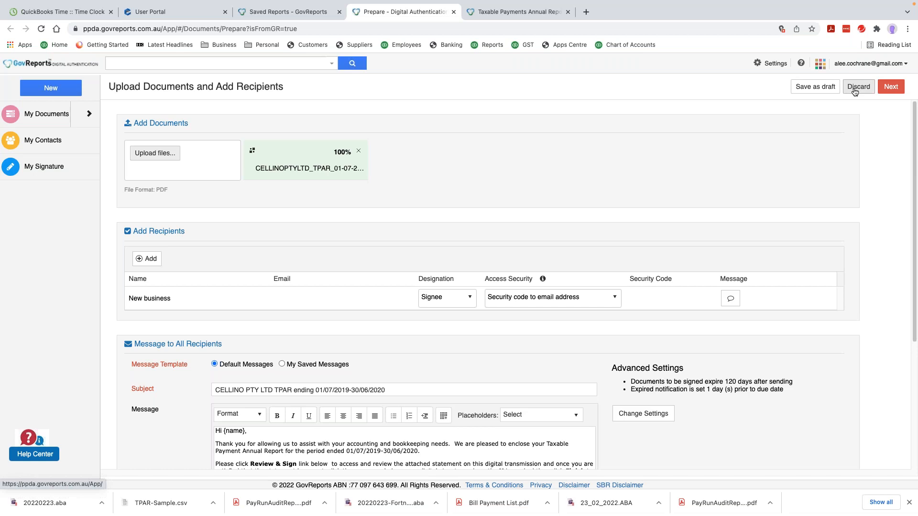
{"action": "left_click", "coordinate": [857, 86]}
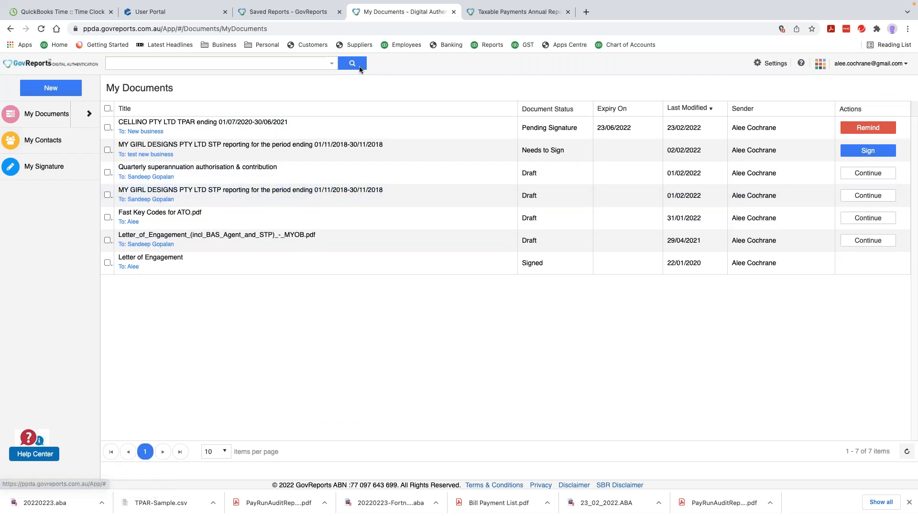
Close the Digital Authentication tab and go to My Lodgments > Saved Reports
{"action": "left_click", "coordinate": [454, 13]}
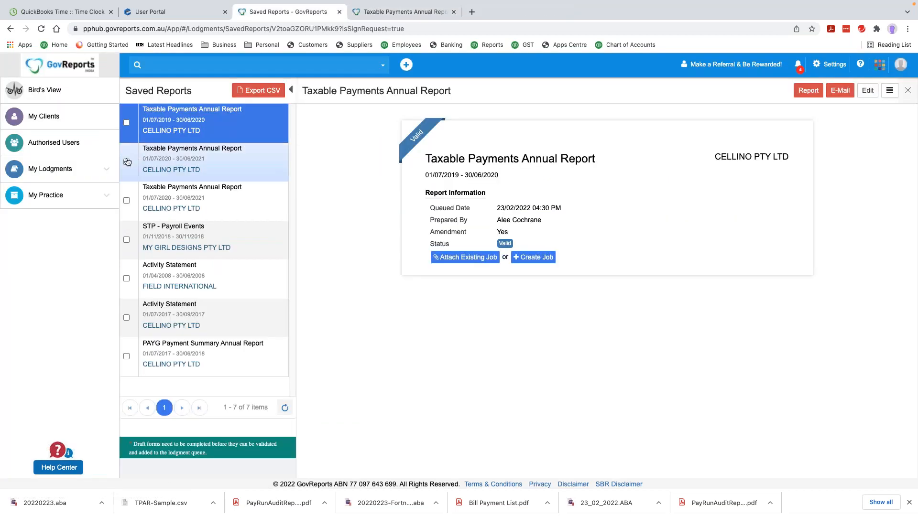
{"action": "left_click", "coordinate": [50, 169]}
{"action": "left_click", "coordinate": [61, 209]}
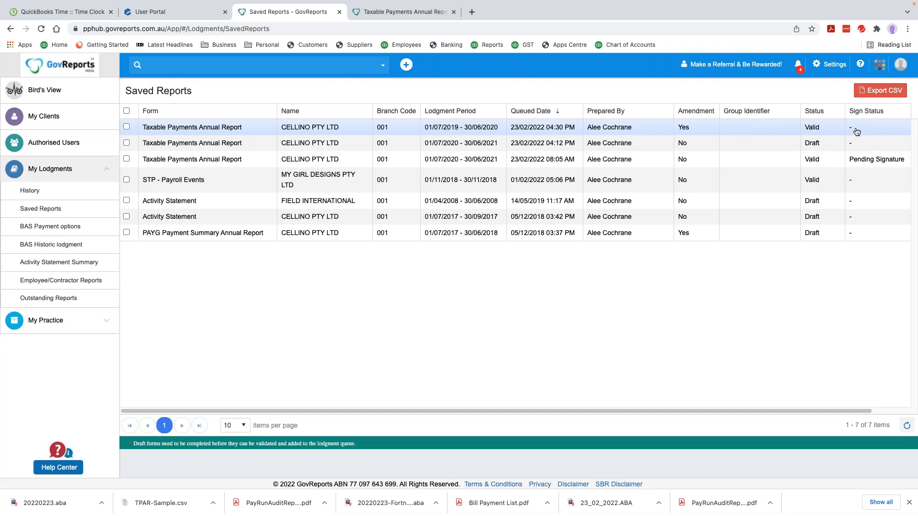
Inspect the amended 2019–2020 CELLINO report's details and actions, then return to Saved Reports
{"action": "left_click", "coordinate": [856, 131]}
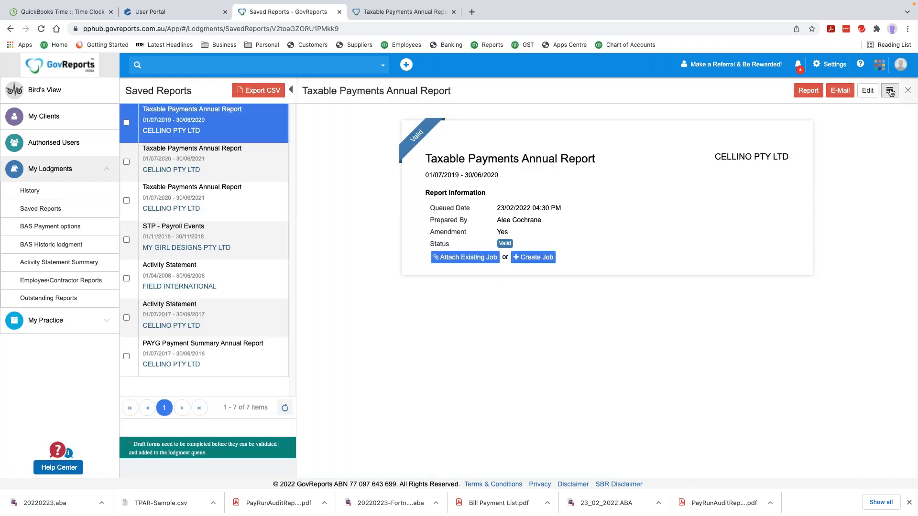
{"action": "left_click", "coordinate": [889, 90]}
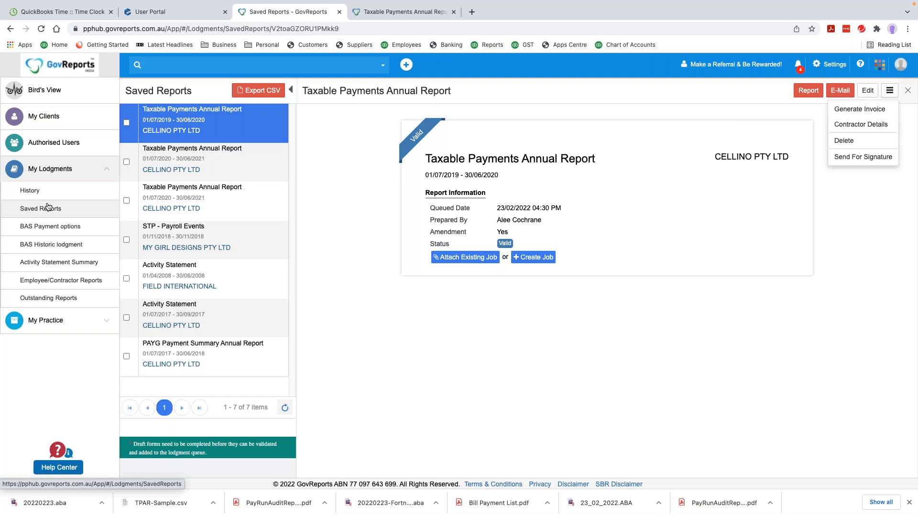
{"action": "left_click", "coordinate": [48, 208]}
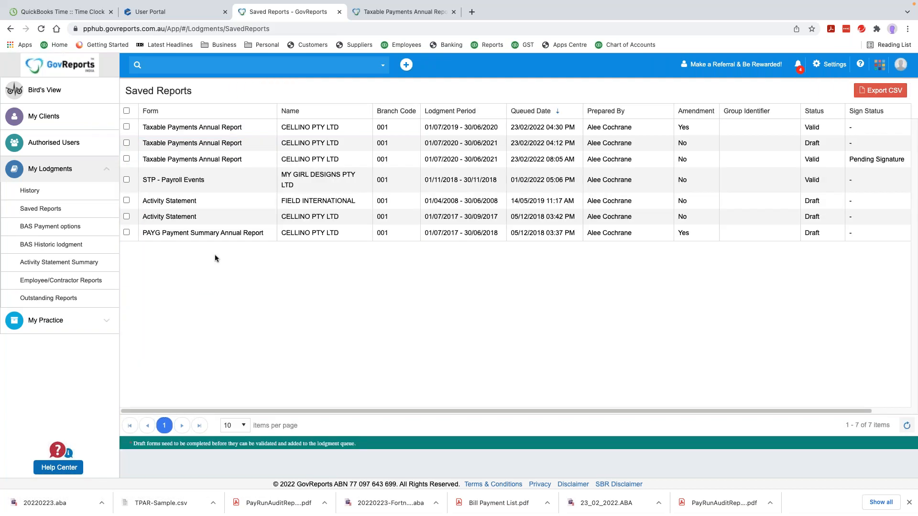
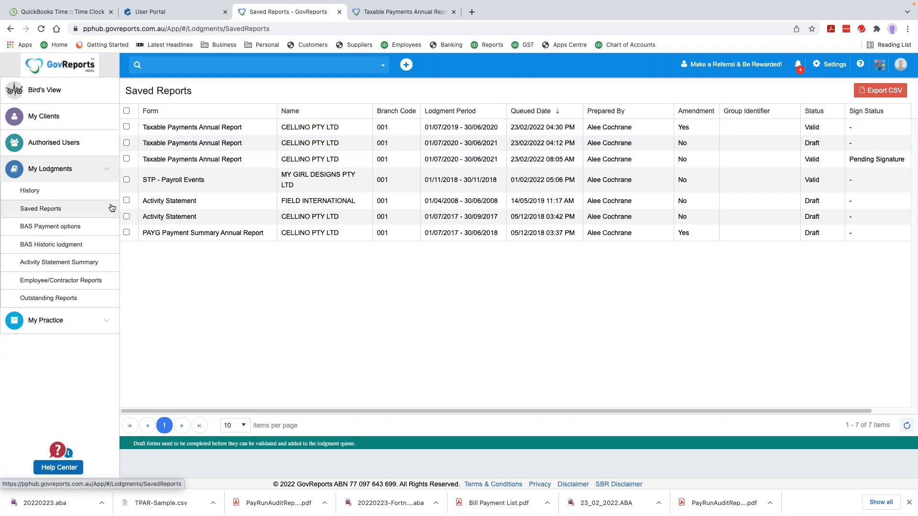
Open CELLINO PTY LTD from My Clients and start a new Taxable Payments Annual Report form
{"action": "left_click", "coordinate": [54, 115]}
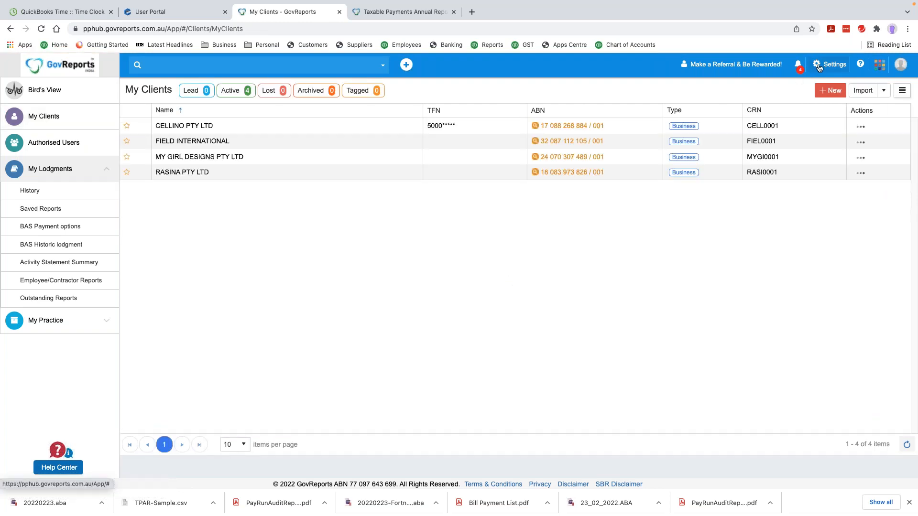
{"action": "left_click", "coordinate": [860, 127]}
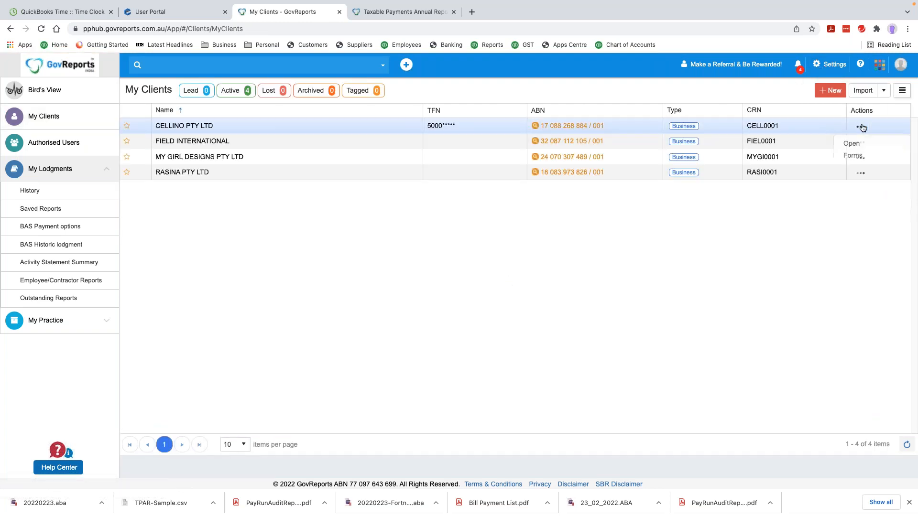
{"action": "left_click", "coordinate": [851, 143]}
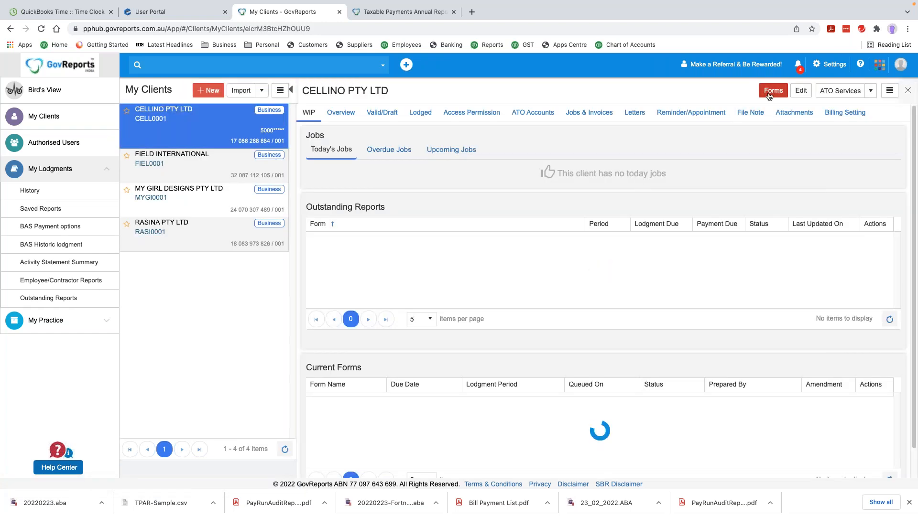
{"action": "left_click", "coordinate": [771, 92]}
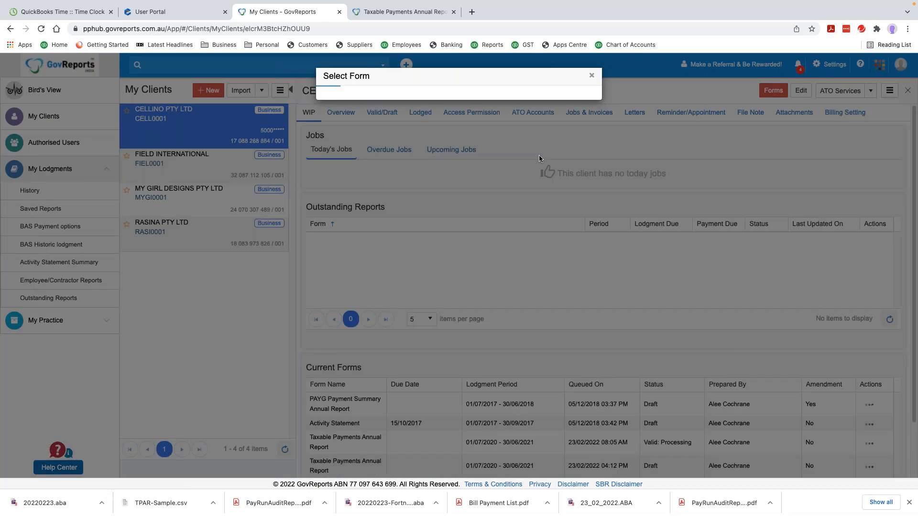
{"action": "left_click", "coordinate": [522, 206]}
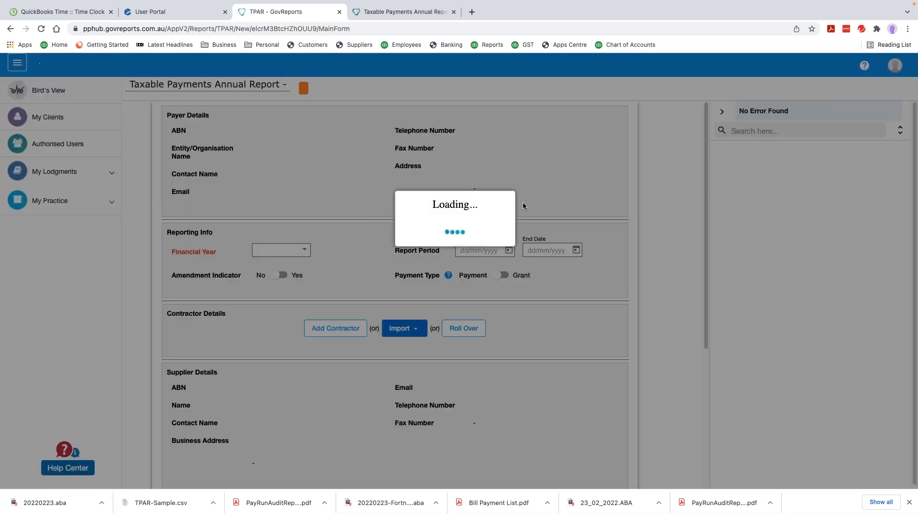
Choose 2021 as the Financial Year, then open Add Contractor under Contractor Details
{"action": "scroll", "coordinate": [523, 208], "scroll_direction": "down", "scroll_amount": 5}
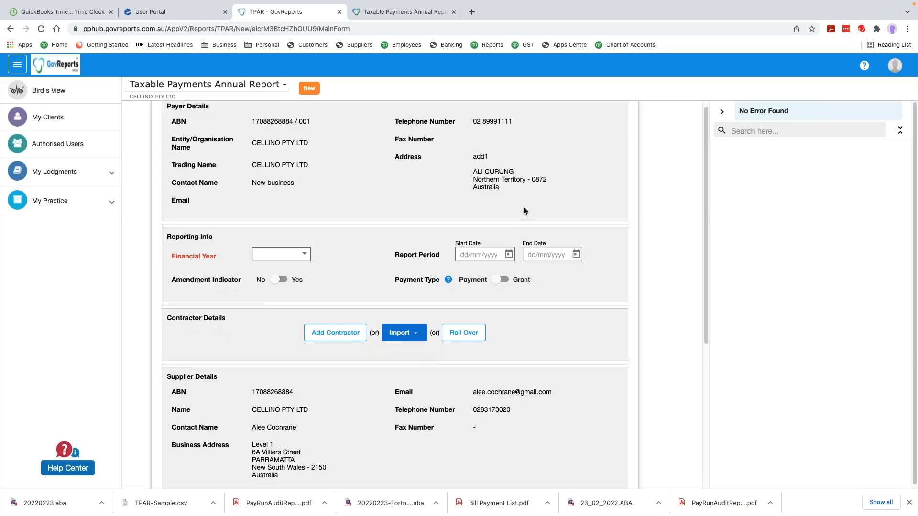
{"action": "scroll", "coordinate": [527, 208], "scroll_direction": "up", "scroll_amount": 5}
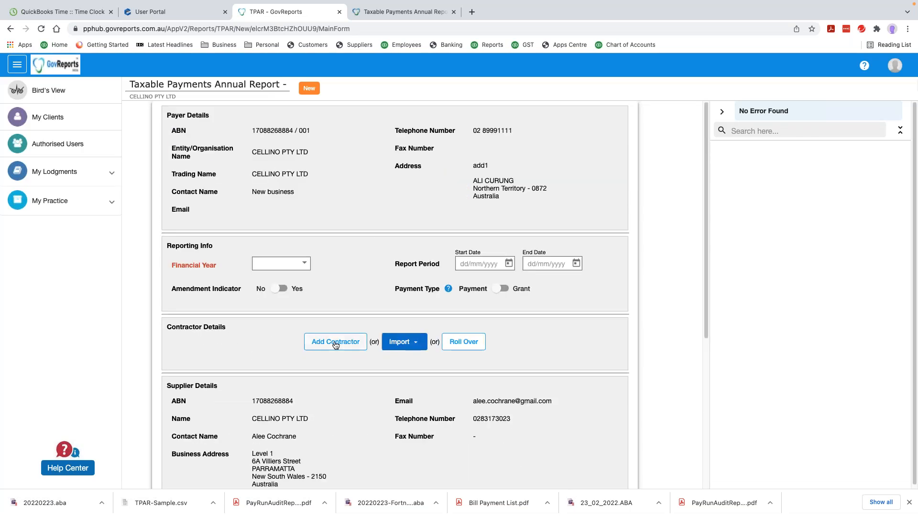
{"action": "left_click", "coordinate": [303, 264]}
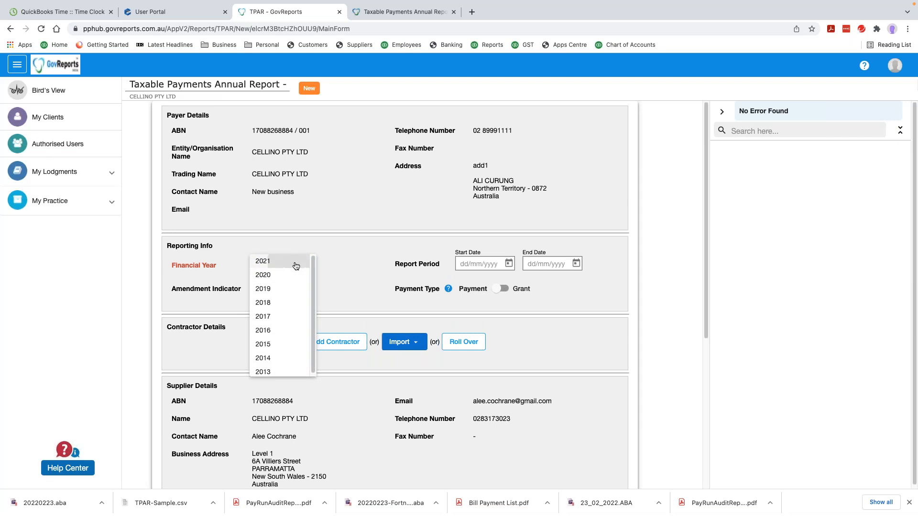
{"action": "left_click", "coordinate": [294, 264]}
{"action": "left_click", "coordinate": [339, 341]}
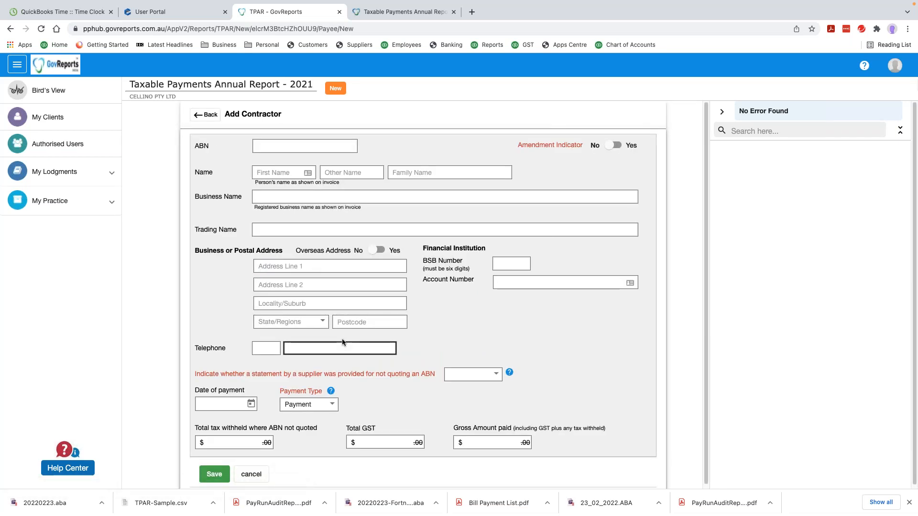
Scroll down through the empty fields of the Add Contractor form
{"action": "scroll", "coordinate": [463, 314], "scroll_direction": "down", "scroll_amount": 1}
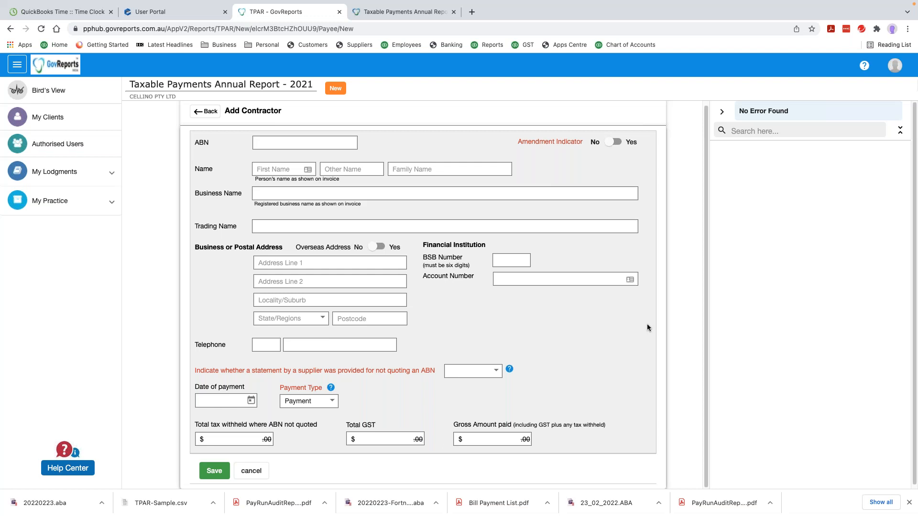
Return to the four-client My Clients list and bring up a blank Add Client dialog with + New
{"action": "left_click", "coordinate": [47, 117]}
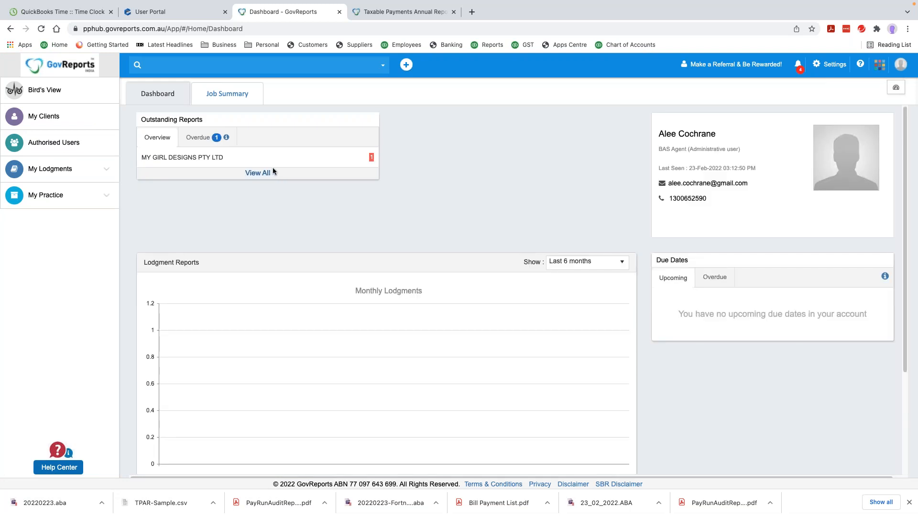
{"action": "left_click", "coordinate": [60, 117]}
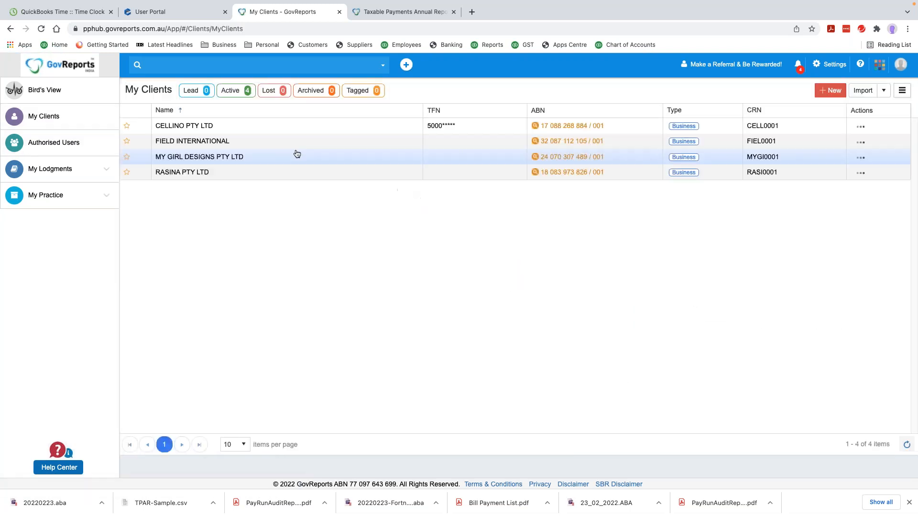
{"action": "left_click", "coordinate": [830, 91]}
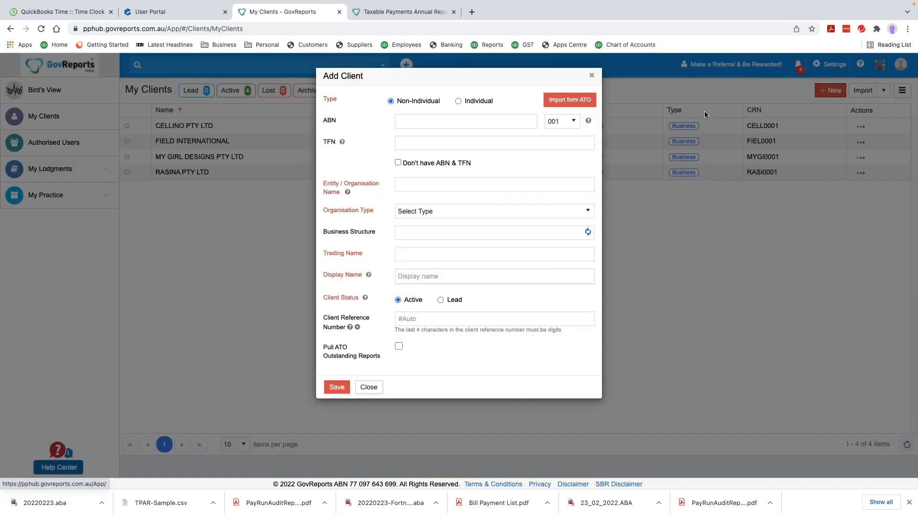
{"action": "left_click", "coordinate": [421, 121]}
{"action": "type", "text": "11 111 111 111"}
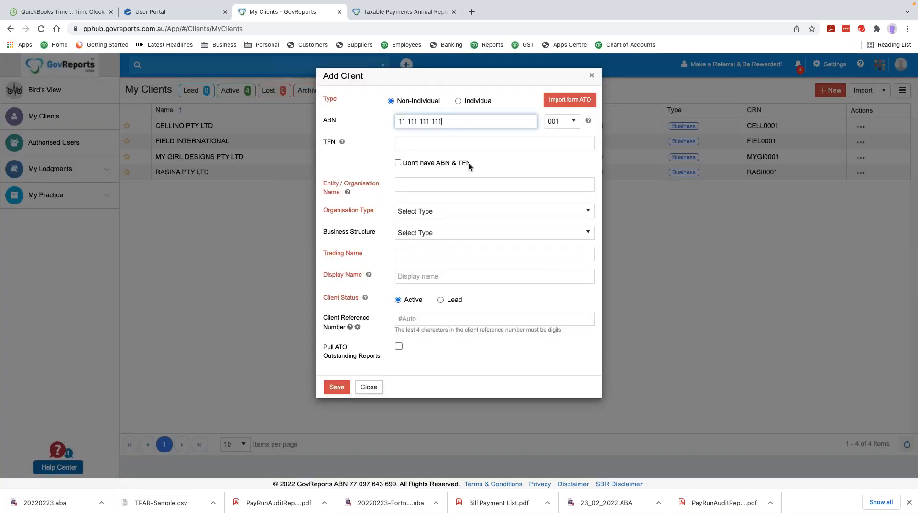
{"action": "key", "text": "Tab"}
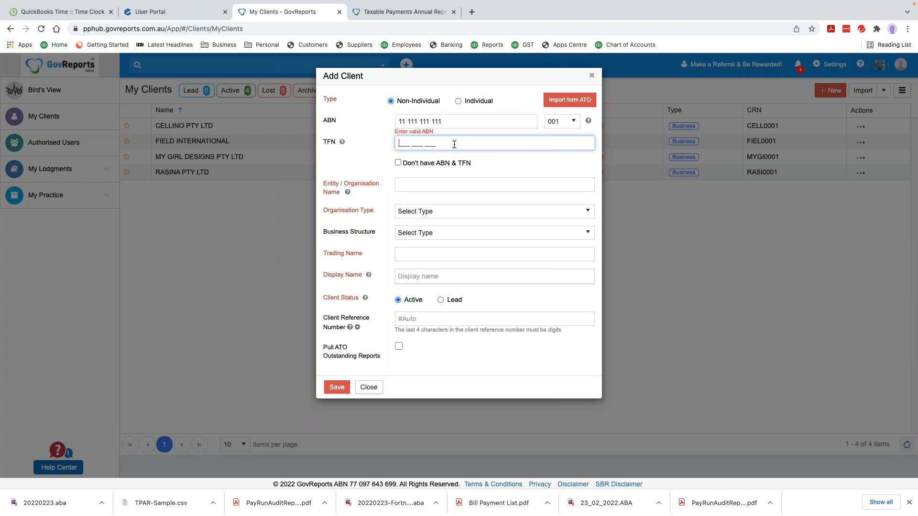
{"action": "left_click", "coordinate": [456, 122]}
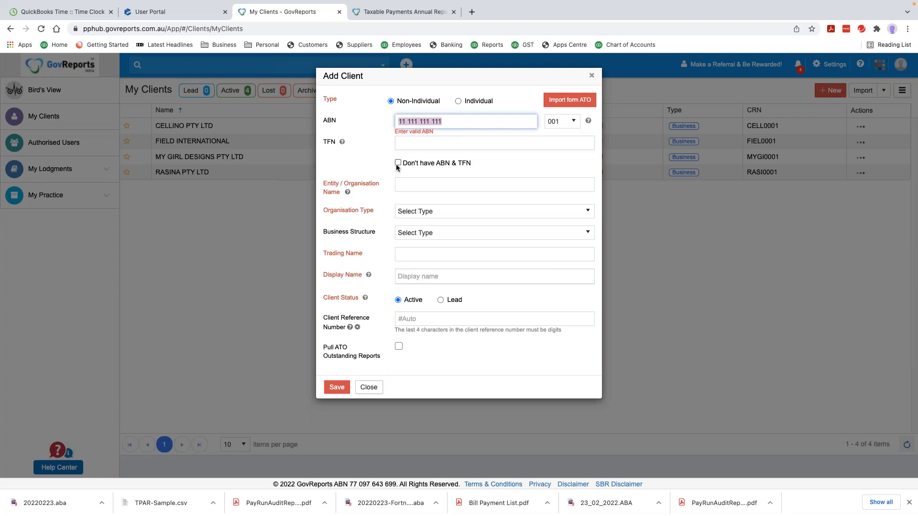
{"action": "left_click", "coordinate": [592, 77]}
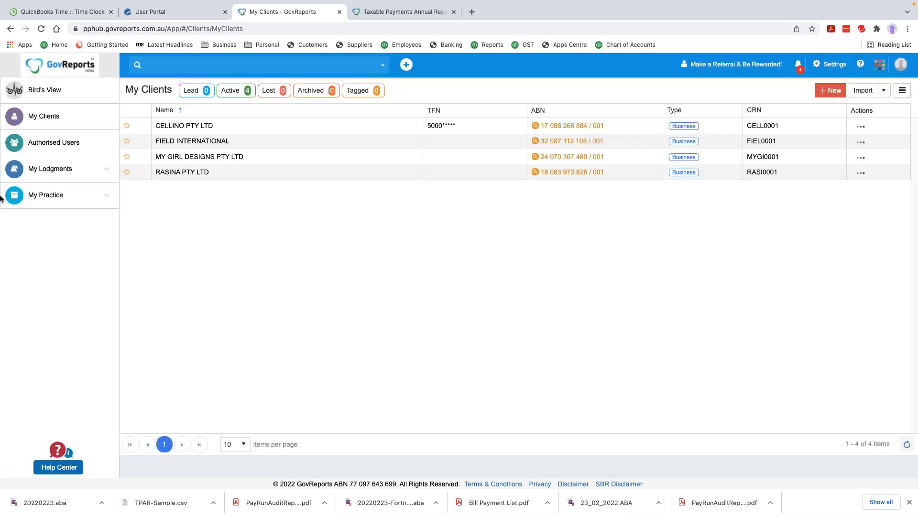